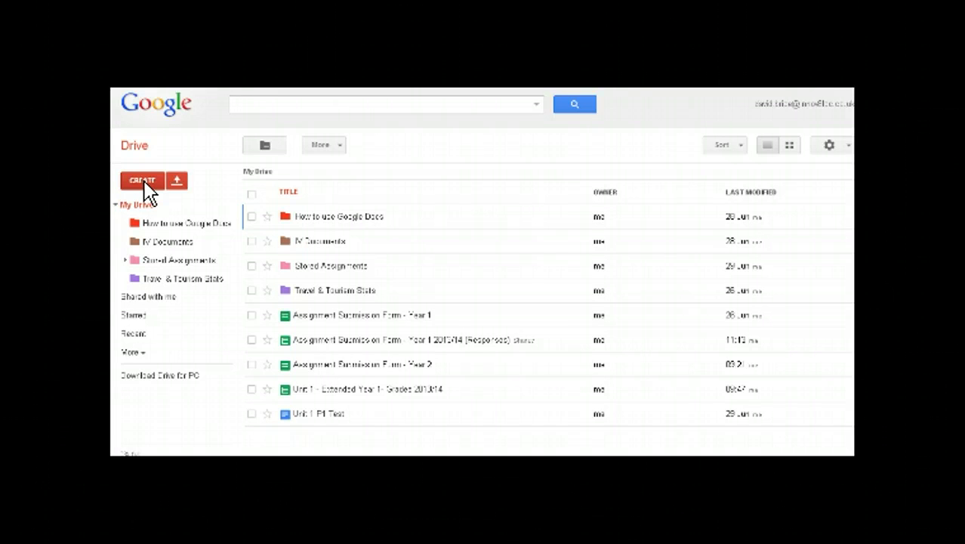
# Create a new blank Google Docs document from Drive's Create menu
pyautogui.click(145, 181)
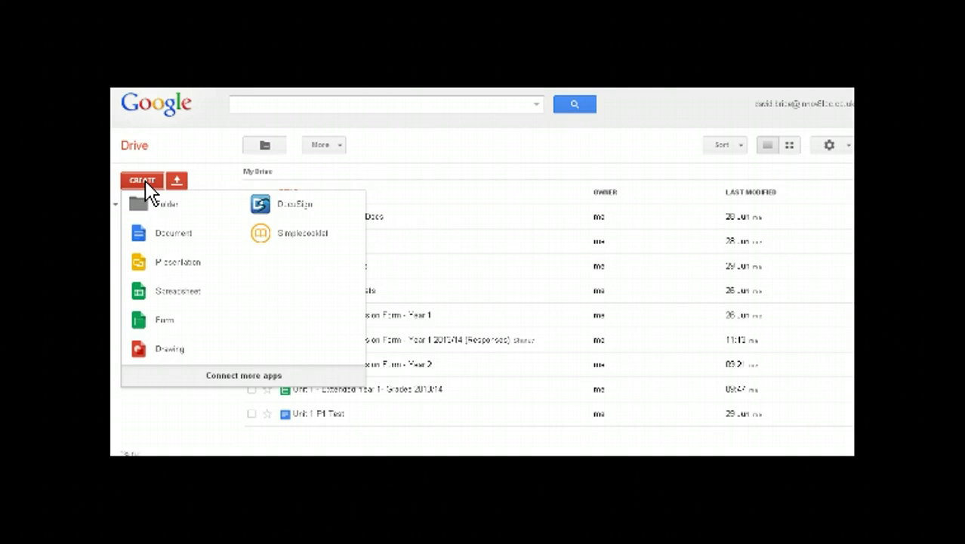
pyautogui.click(157, 243)
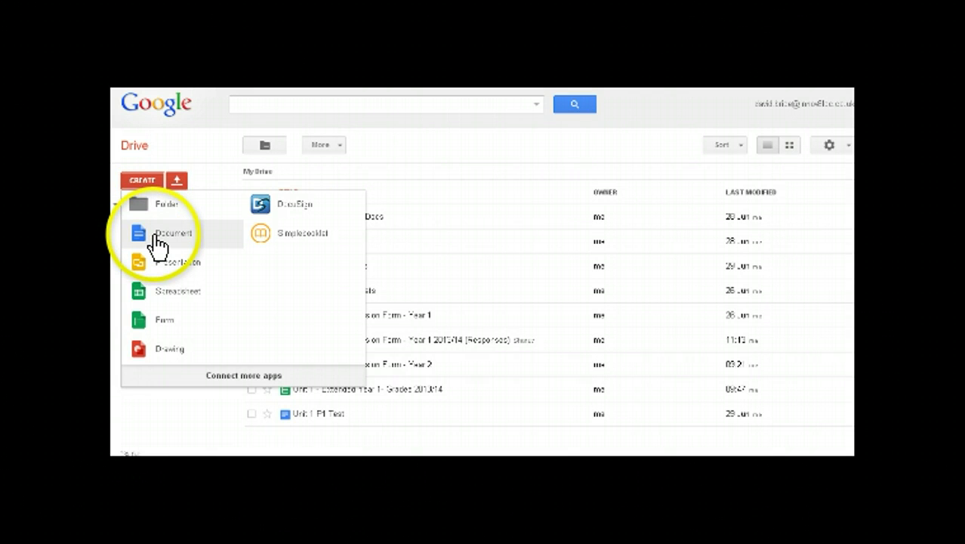
pyautogui.click(157, 243)
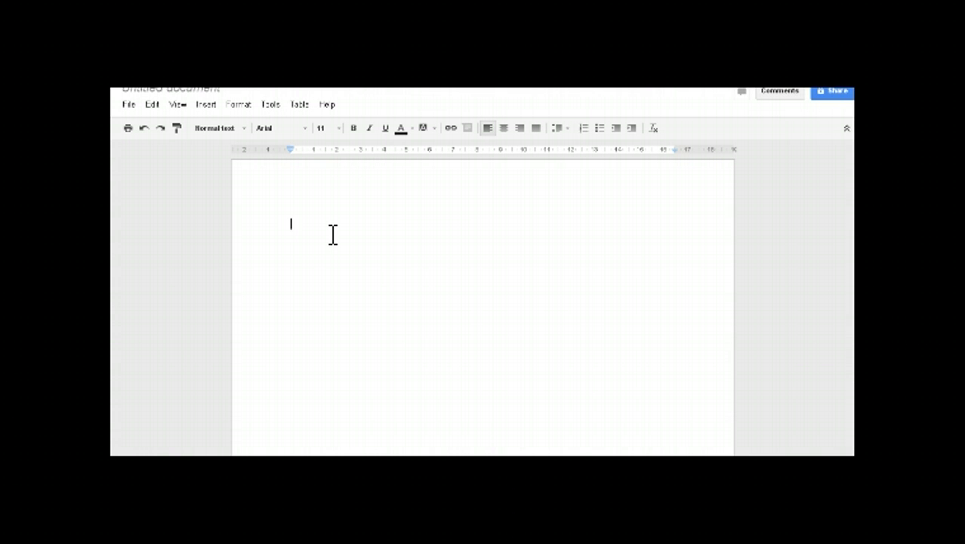
# Type 'This is my dssignment about the dreamliner by Boeing' and rename the document 'Test 123'
pyautogui.write('This is my d')
pyautogui.write('ssignment')
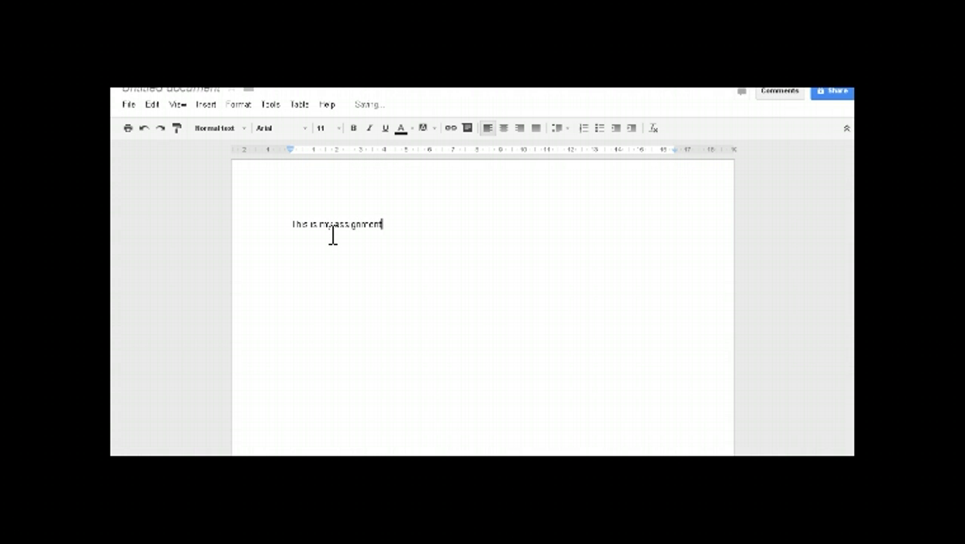
pyautogui.write(' about the dreamliner')
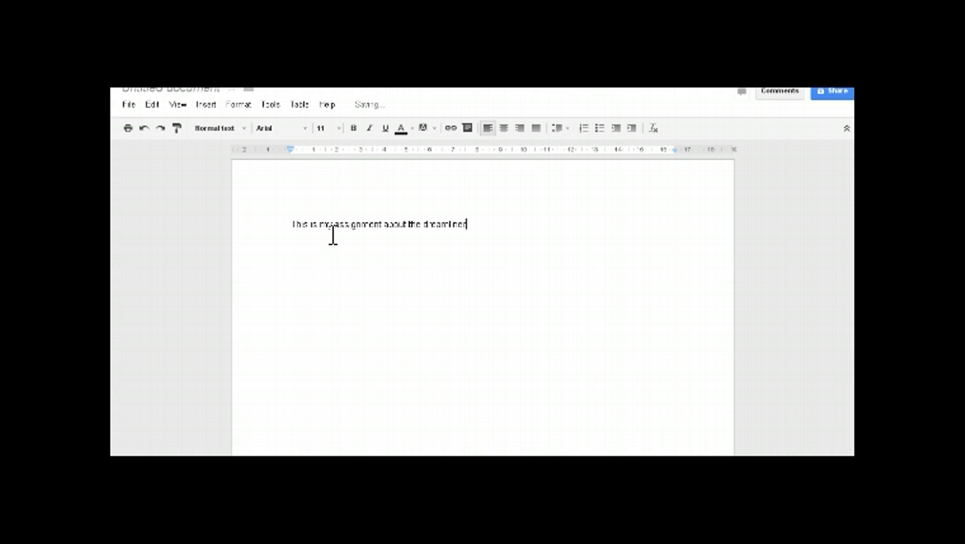
pyautogui.write(' by Boeing.')
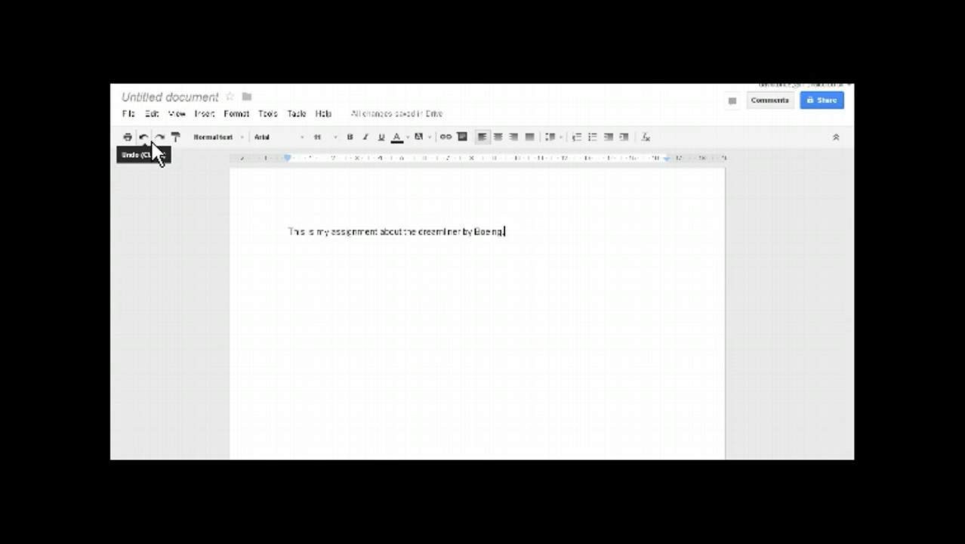
pyautogui.click(168, 97)
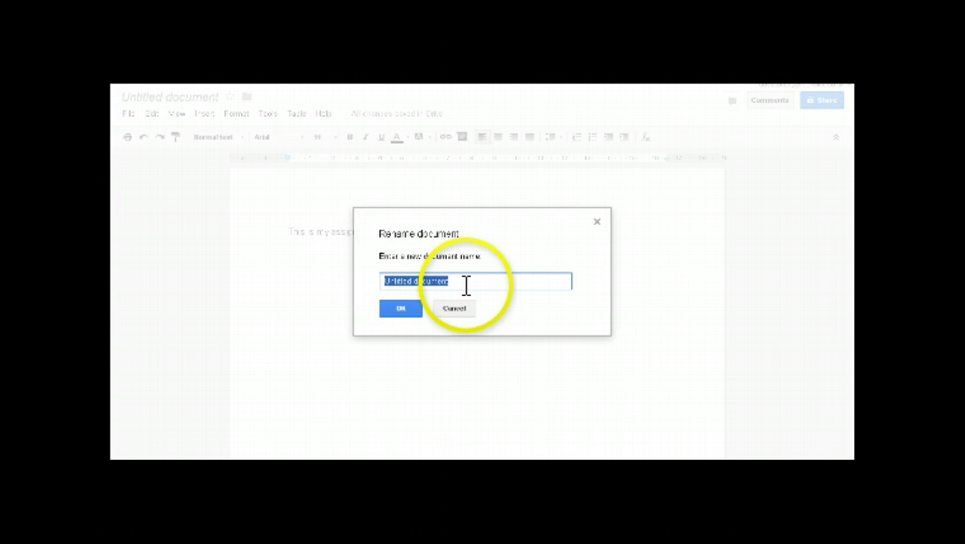
pyautogui.write('Test ')
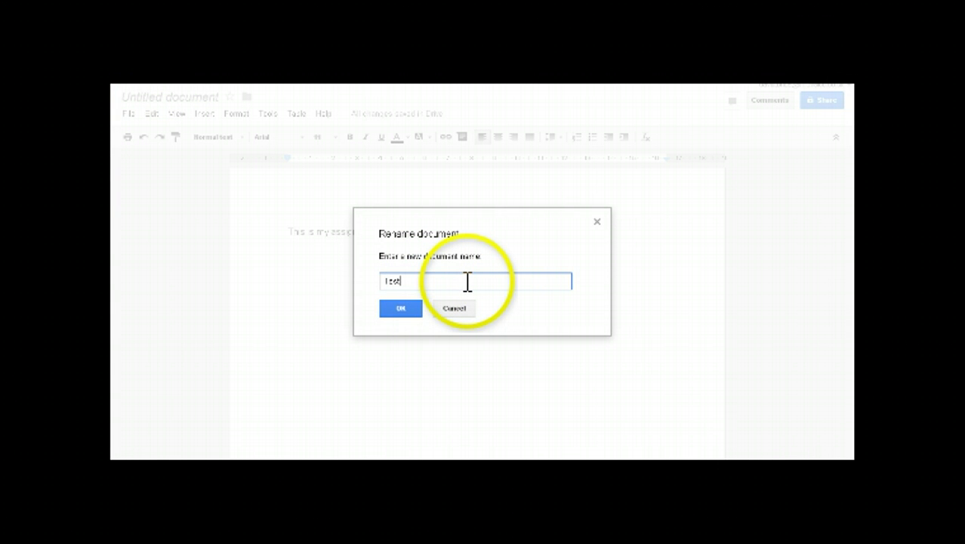
pyautogui.write('123')
pyautogui.click(400, 309)
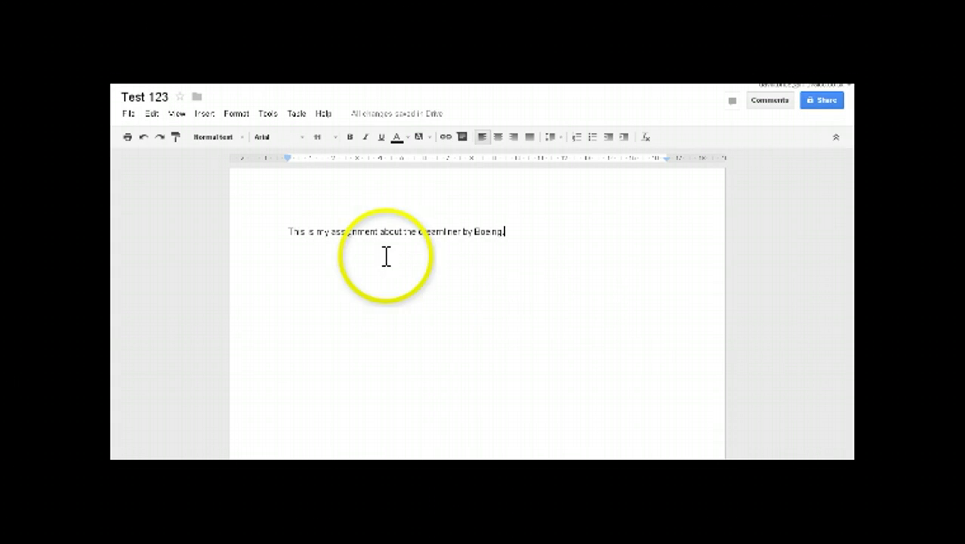
# Change Test 123's visibility to anyone with the link, with Can edit access
pyautogui.click(828, 101)
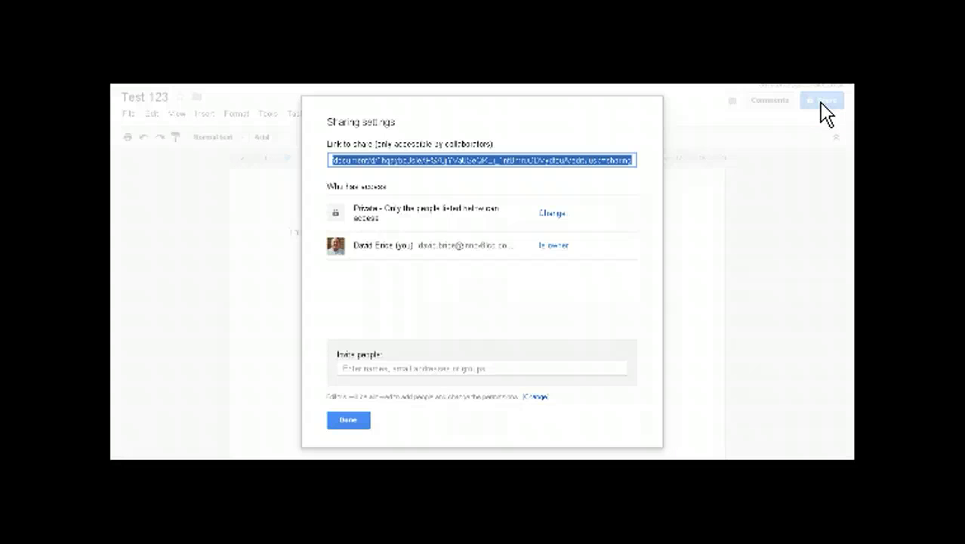
pyautogui.click(552, 214)
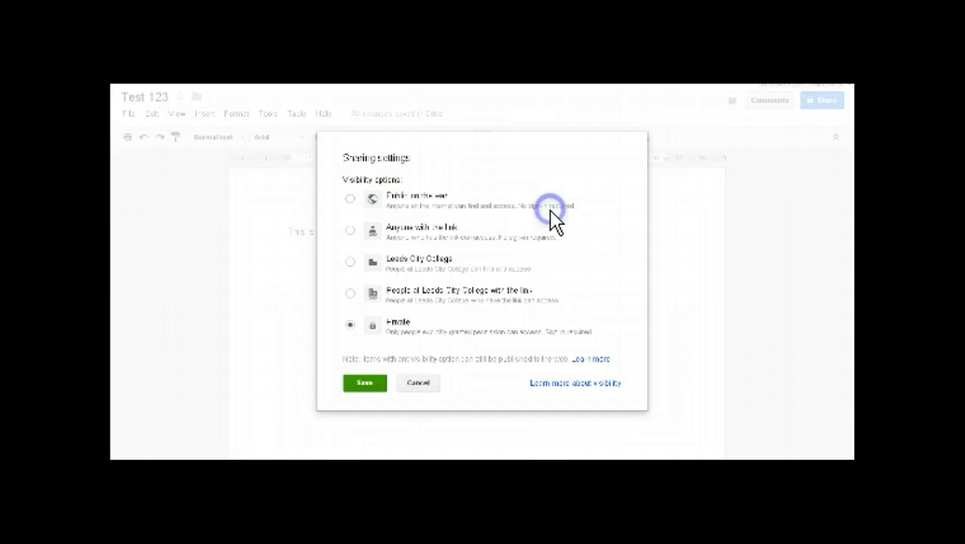
pyautogui.click(350, 230)
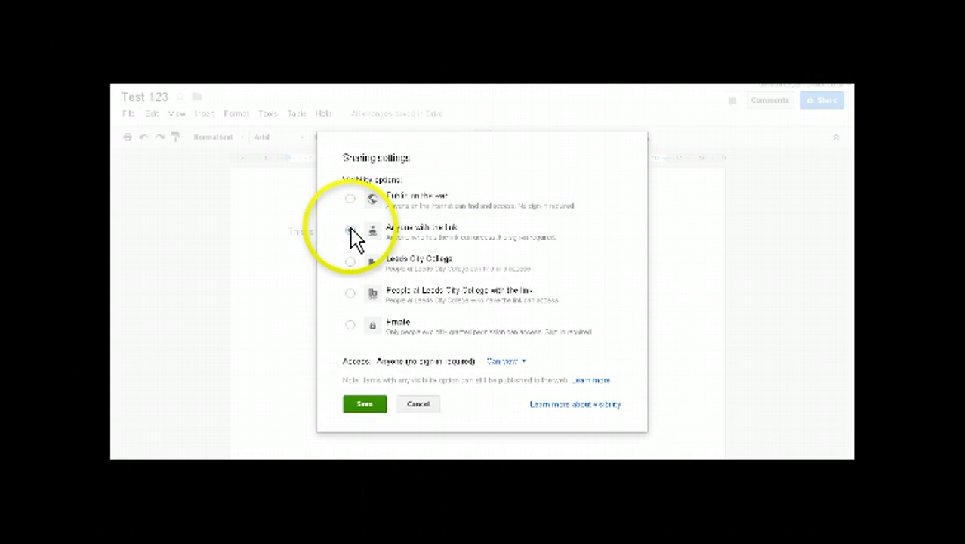
pyautogui.click(522, 363)
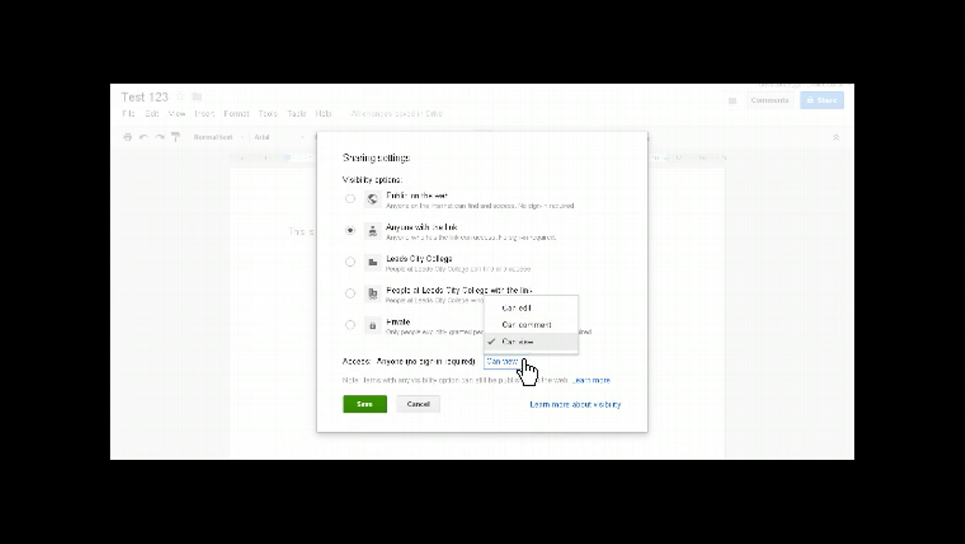
pyautogui.click(517, 309)
pyautogui.click(367, 406)
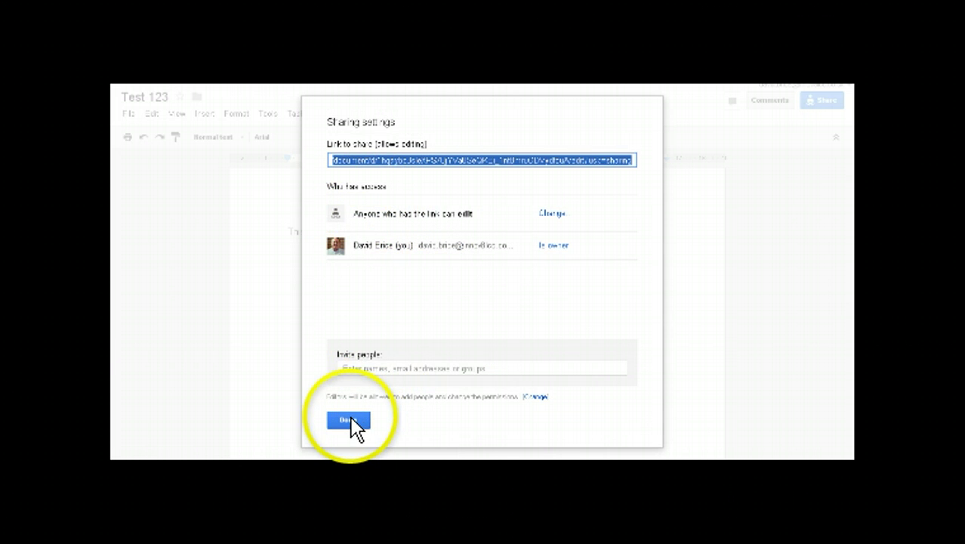
# Copy the document's sharing link and close the sharing settings
pyautogui.rightClick(560, 161)
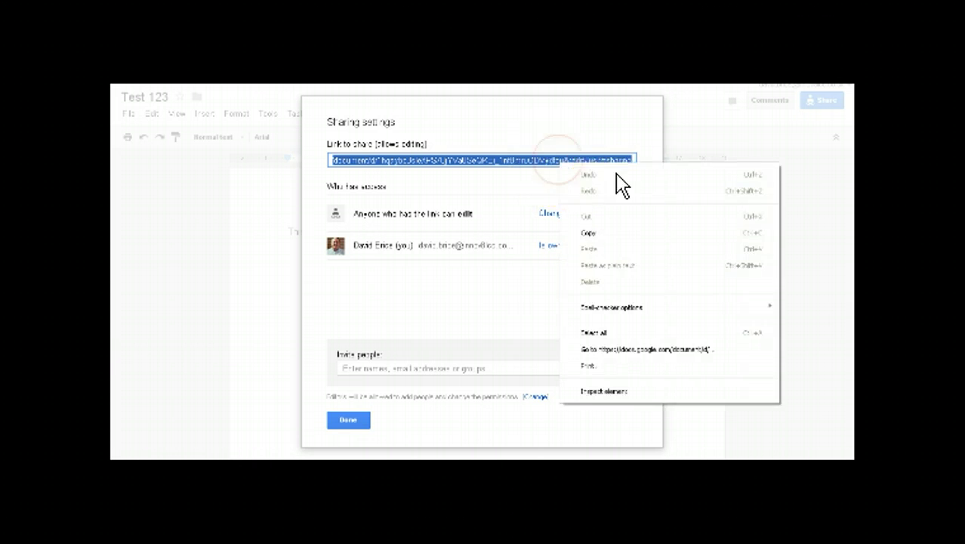
pyautogui.click(591, 234)
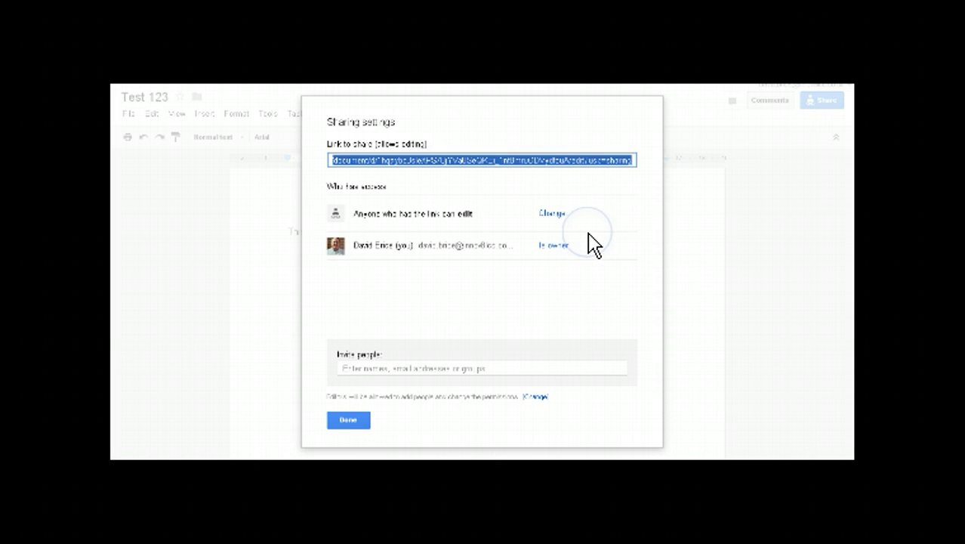
pyautogui.click(349, 421)
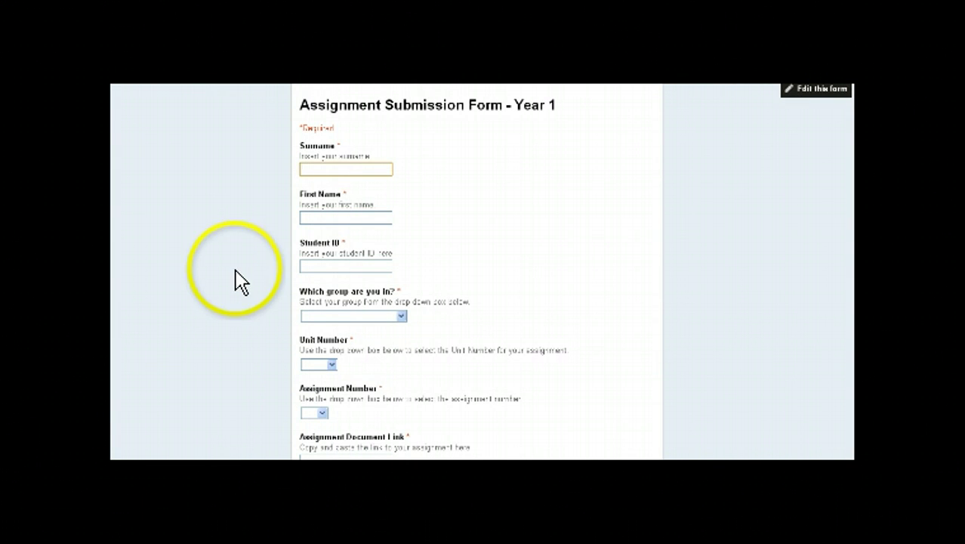
# Enter the student's surname and first name, then move to the Student ID field
pyautogui.click(310, 167)
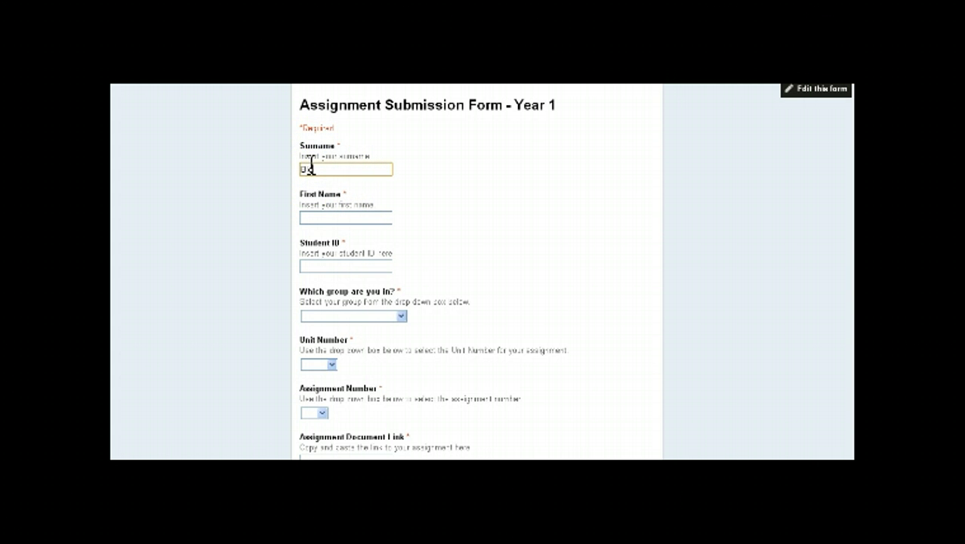
pyautogui.write('Bloggs')
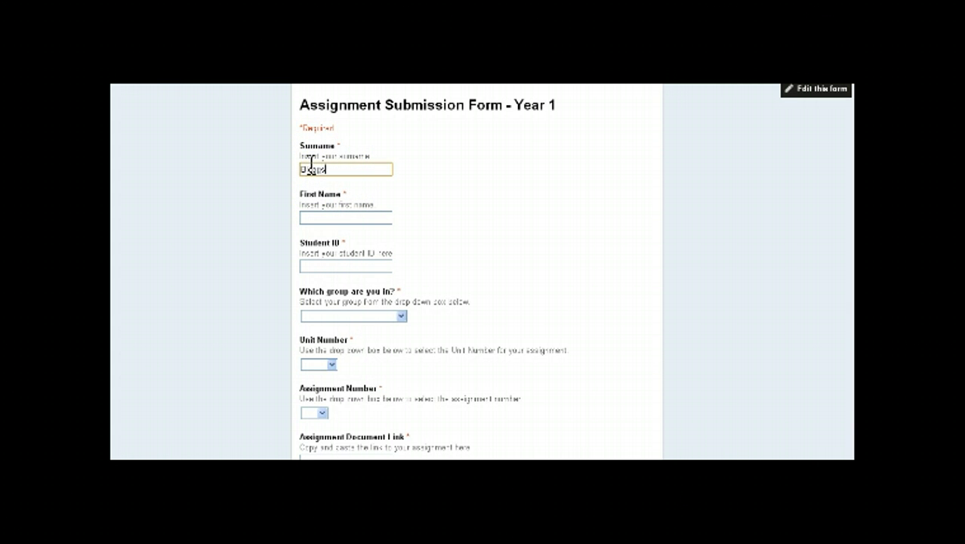
pyautogui.click(310, 218)
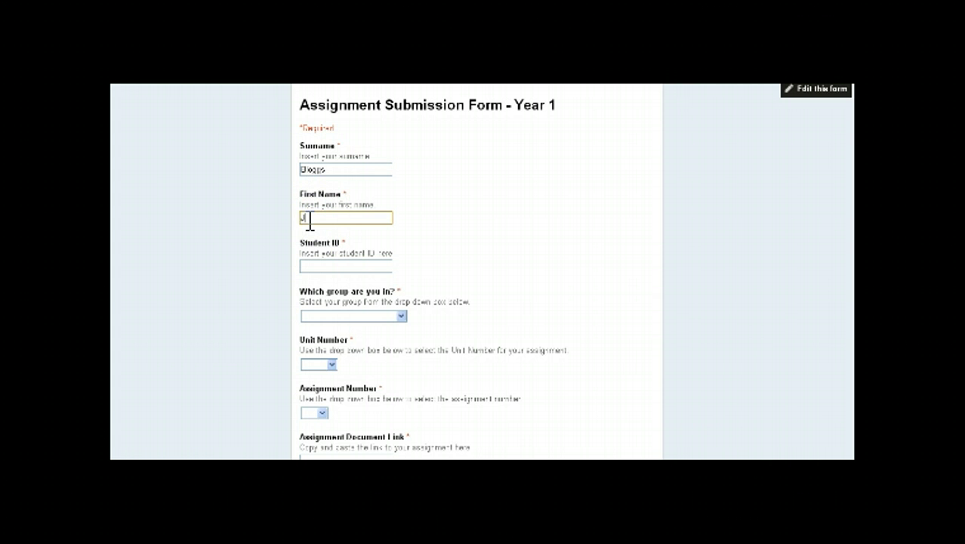
pyautogui.write('Joe')
pyautogui.click(310, 263)
# Choose Travel Group Year 1, Unit 1 and assignment F1 from the form's dropdowns
pyautogui.click(402, 317)
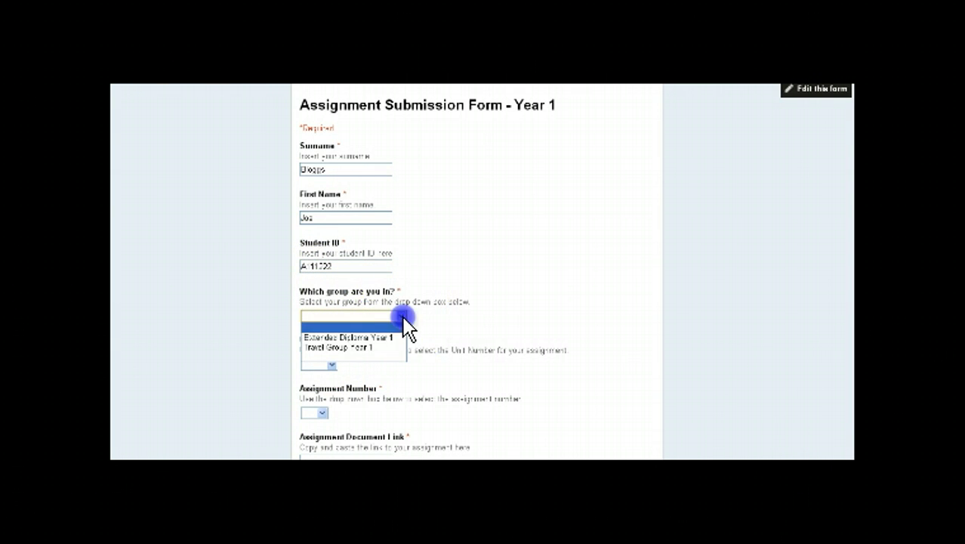
pyautogui.click(360, 347)
pyautogui.click(334, 366)
pyautogui.click(323, 382)
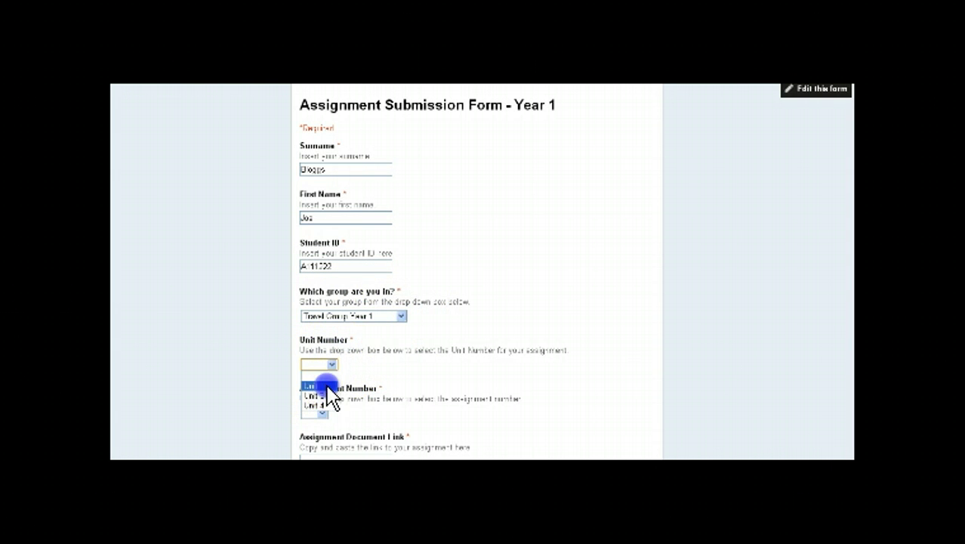
pyautogui.scroll(-1, 528, 339)
pyautogui.click(322, 352)
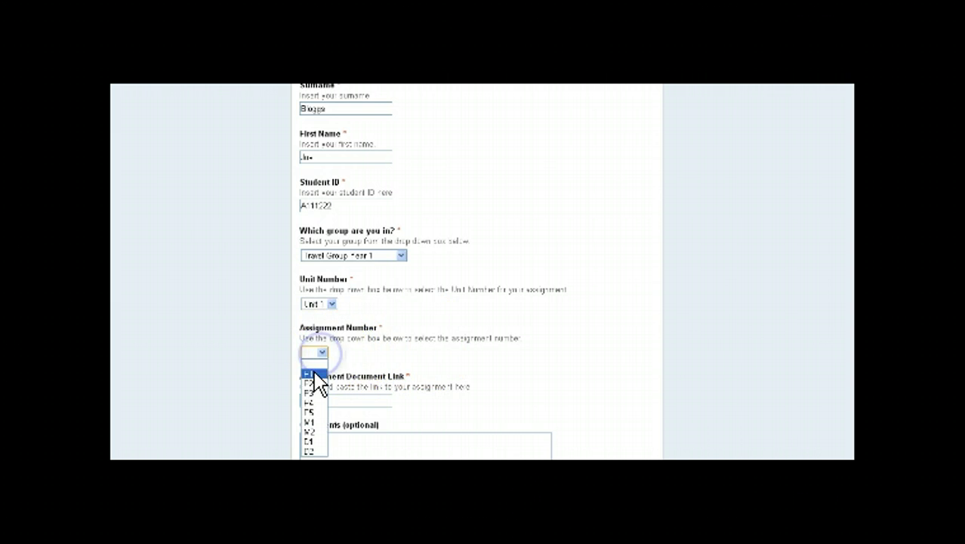
pyautogui.click(316, 375)
pyautogui.scroll(-2, 571, 338)
# Paste the Test 123 link into Assignment Document Link, add a comment, and submit
pyautogui.click(311, 278)
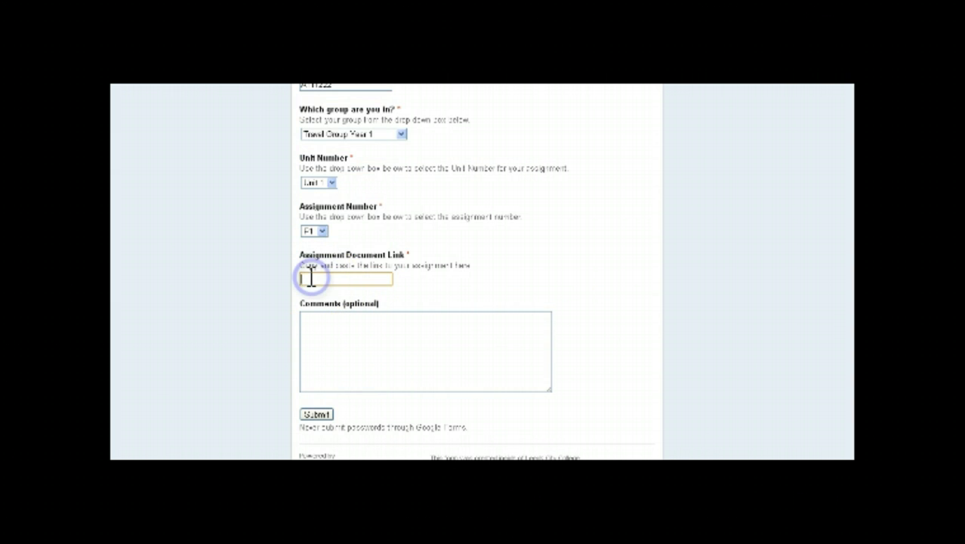
pyautogui.rightClick(311, 278)
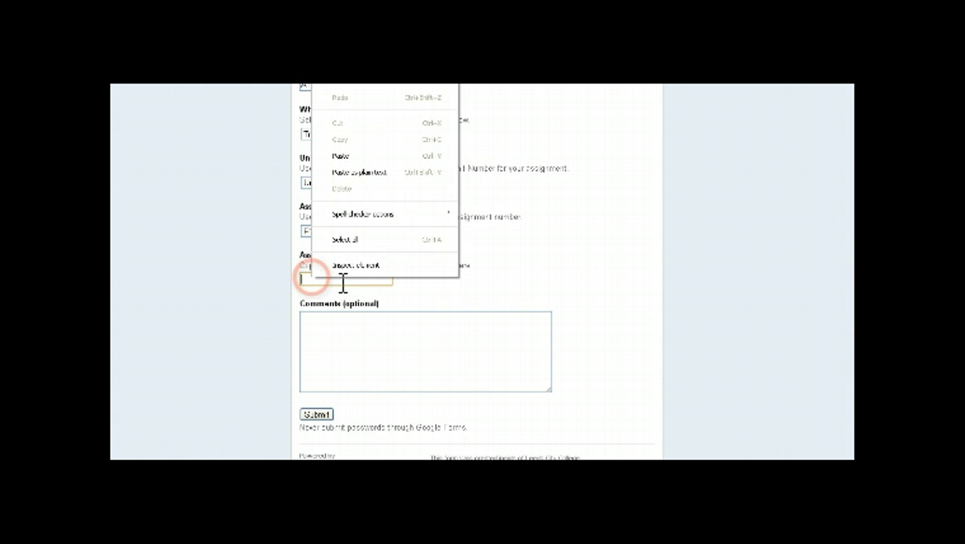
pyautogui.click(340, 155)
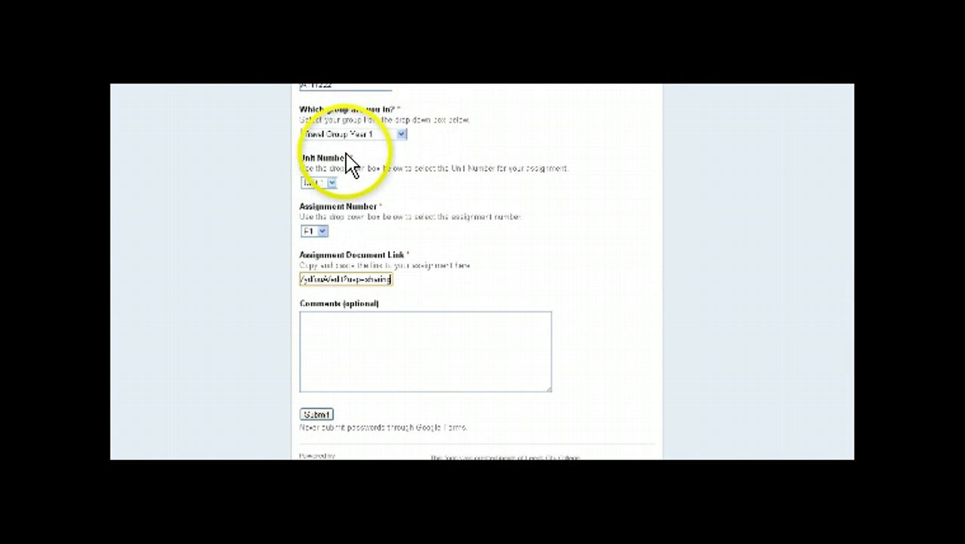
pyautogui.click(328, 328)
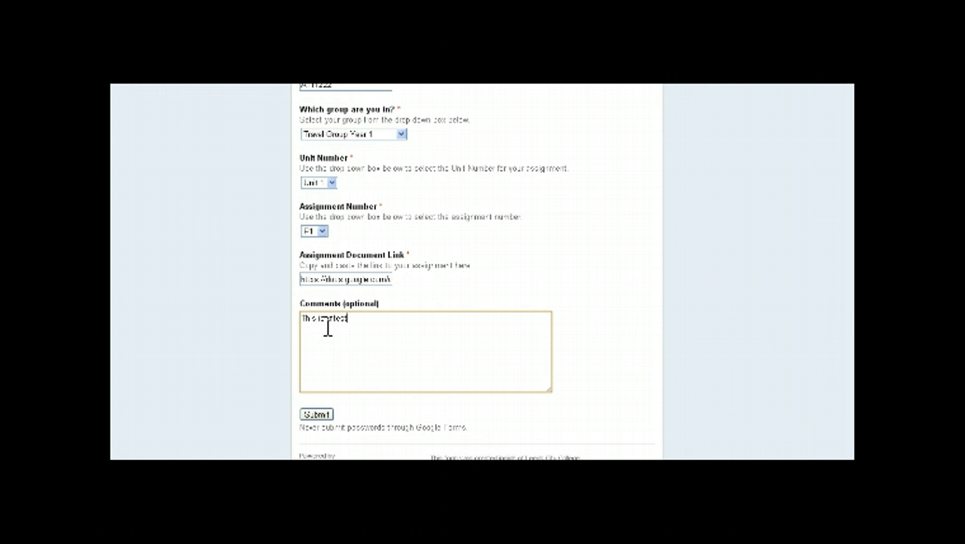
pyautogui.click(317, 415)
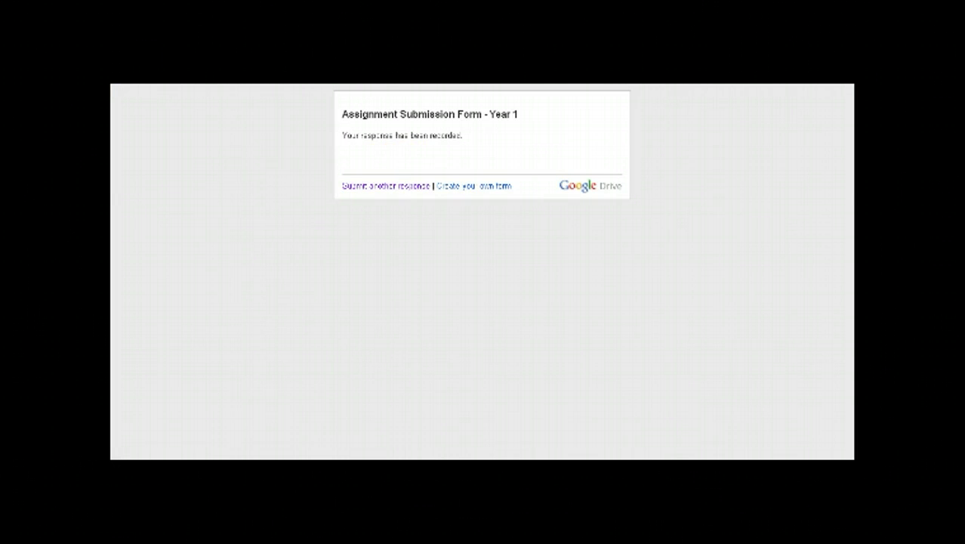
pyautogui.hotkey('ctrl', 'Tab')
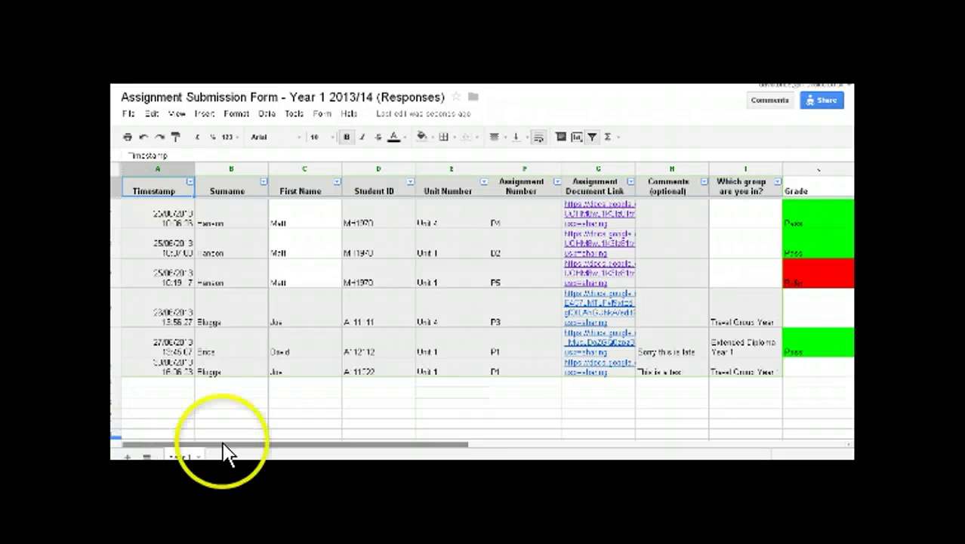
# Open Test 123 from the document link in cell G7 of the responses sheet
pyautogui.click(593, 362)
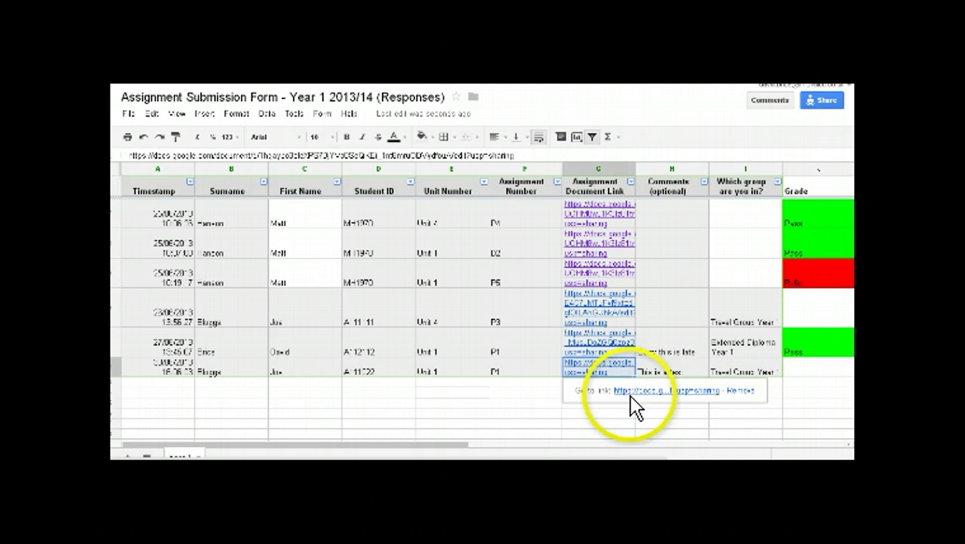
pyautogui.click(630, 392)
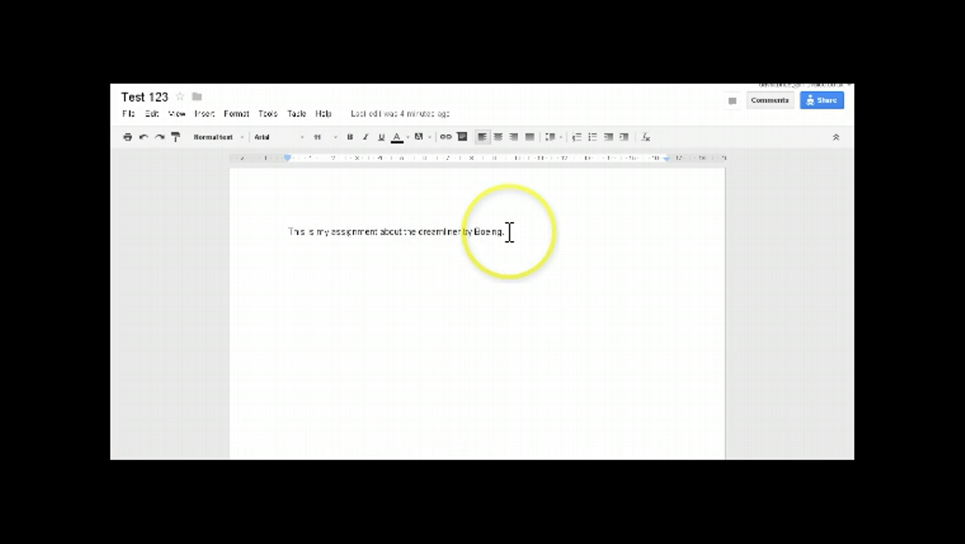
# Select 'dreamliner by Boeing' and post the comment 'Watch you spelling' on it
pyautogui.click(420, 231)
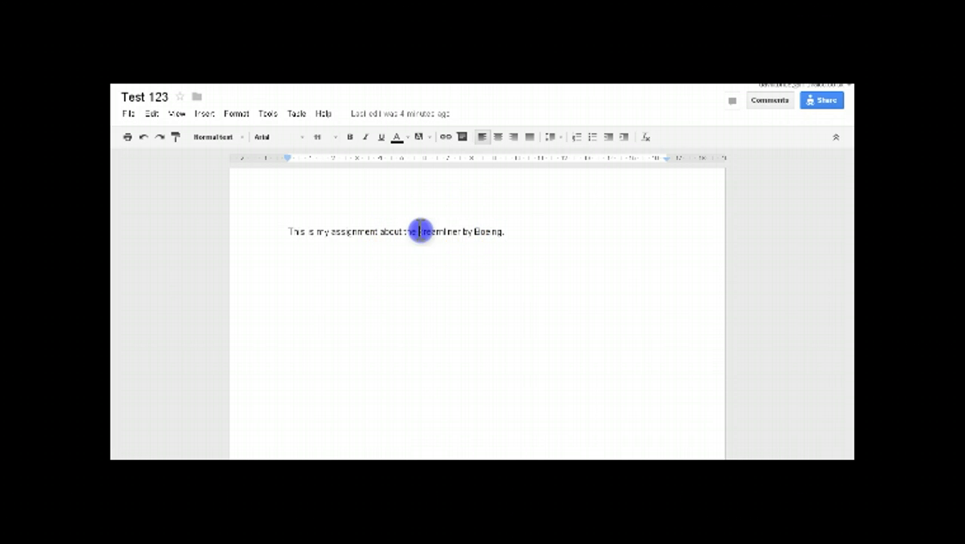
pyautogui.moveTo(420, 231); pyautogui.dragTo(504, 231)
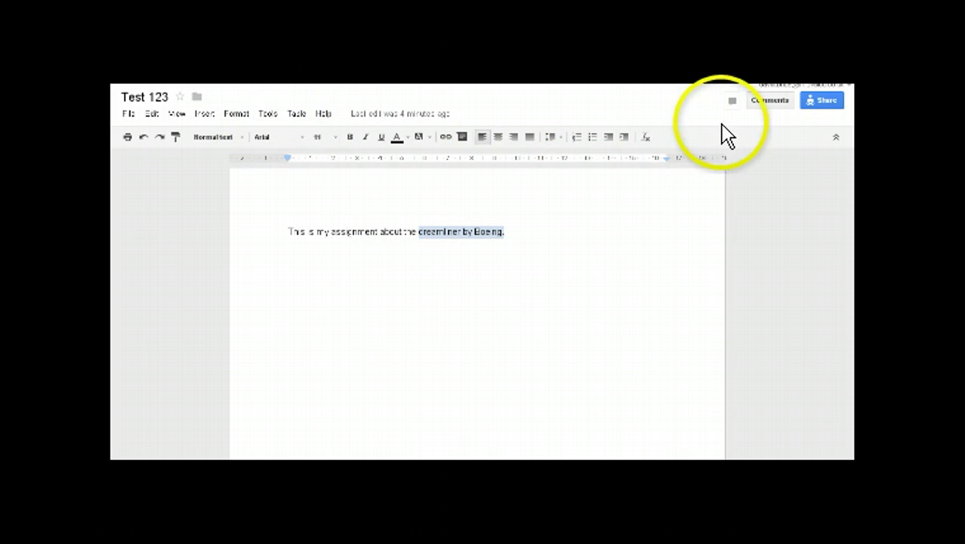
pyautogui.click(203, 114)
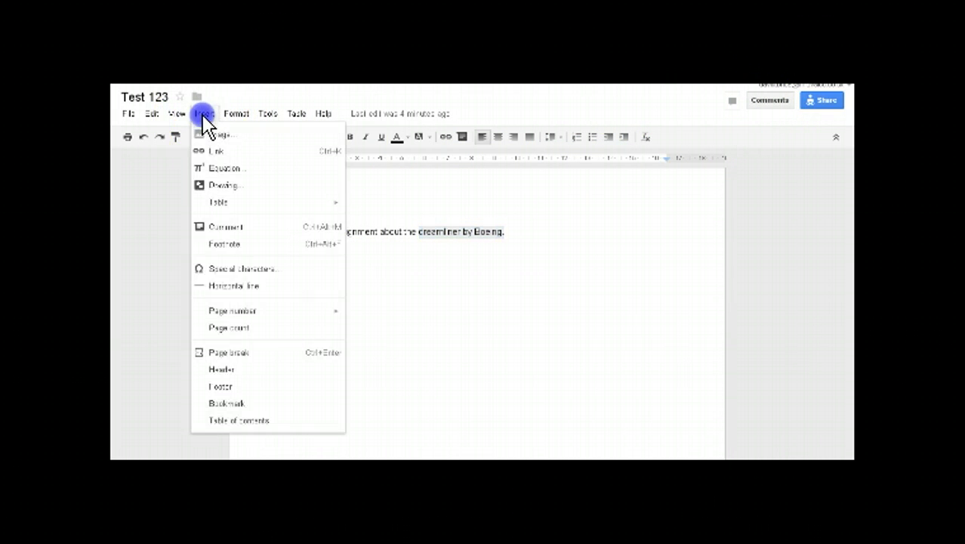
pyautogui.click(221, 227)
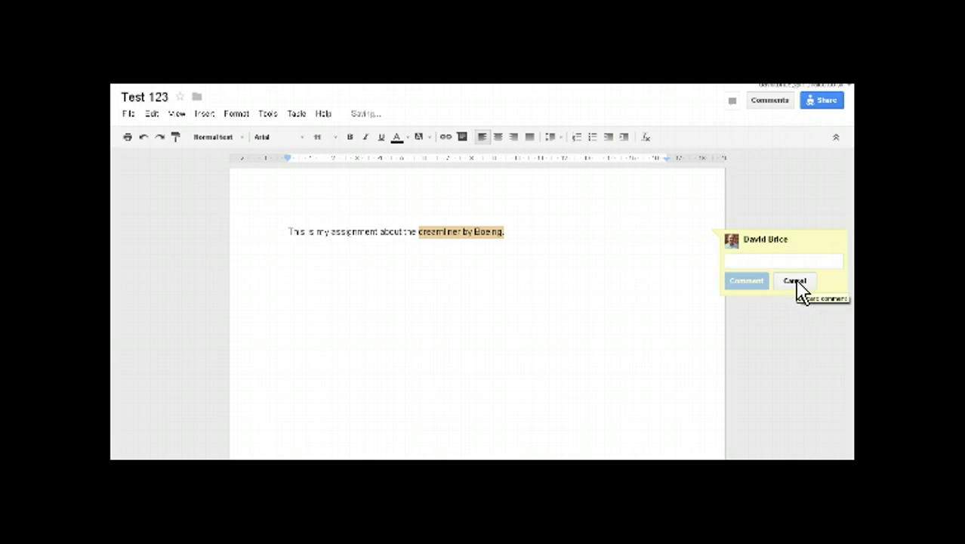
pyautogui.write('Watch you spelling')
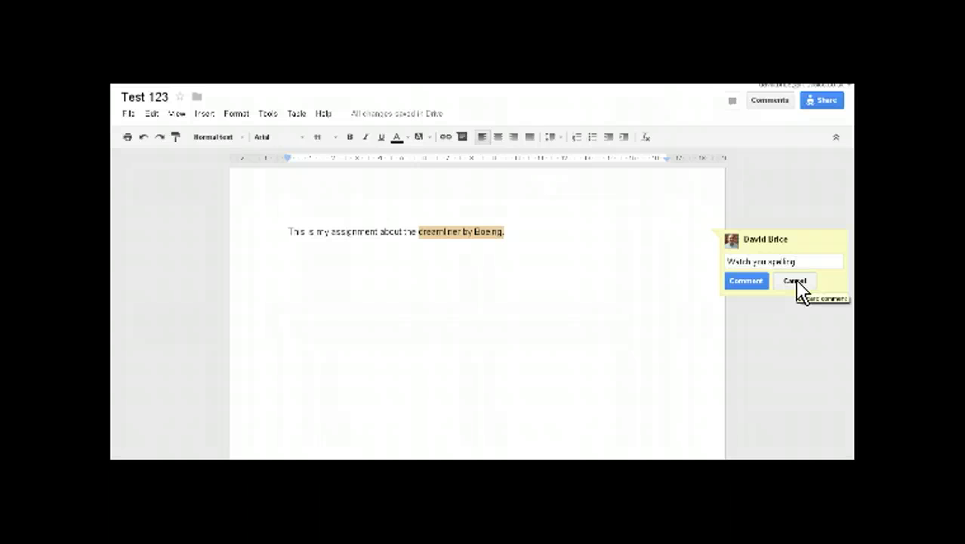
pyautogui.click(747, 281)
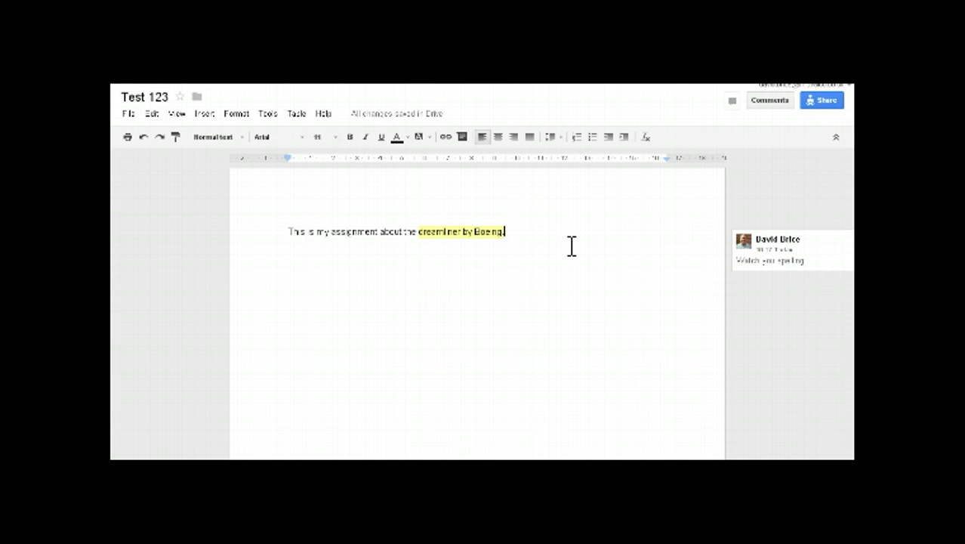
# Start two new lines below the first sentence and check the comment notifications
pyautogui.press('Return')
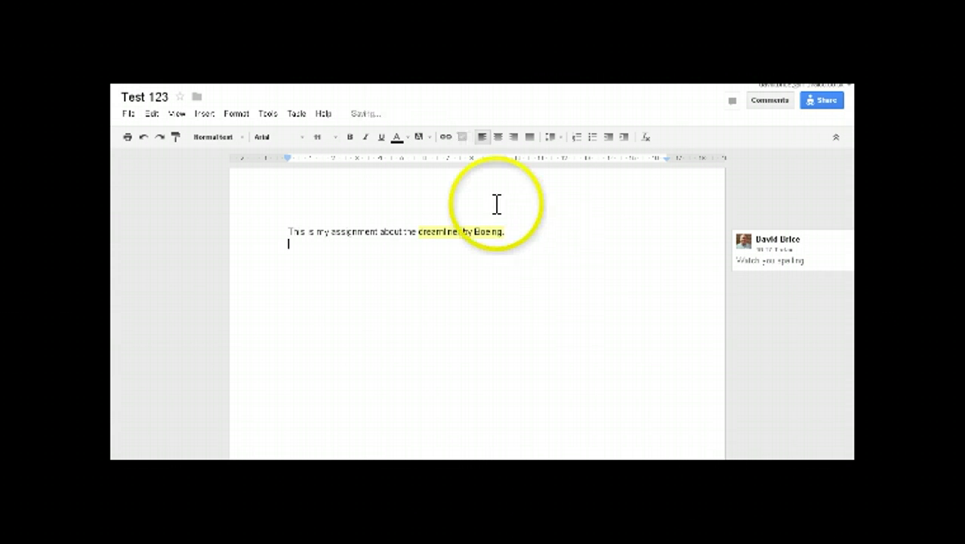
pyautogui.press('Return')
pyautogui.click(770, 104)
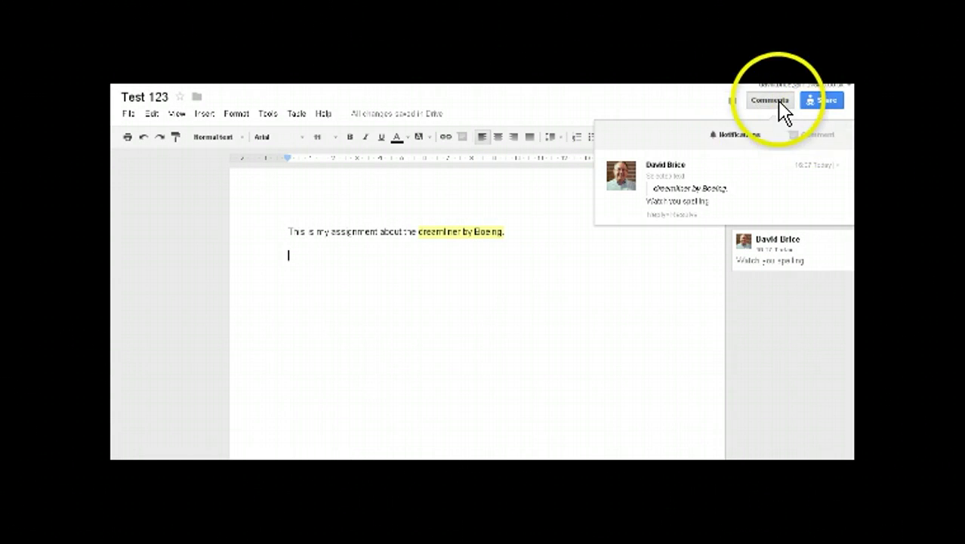
pyautogui.click(756, 323)
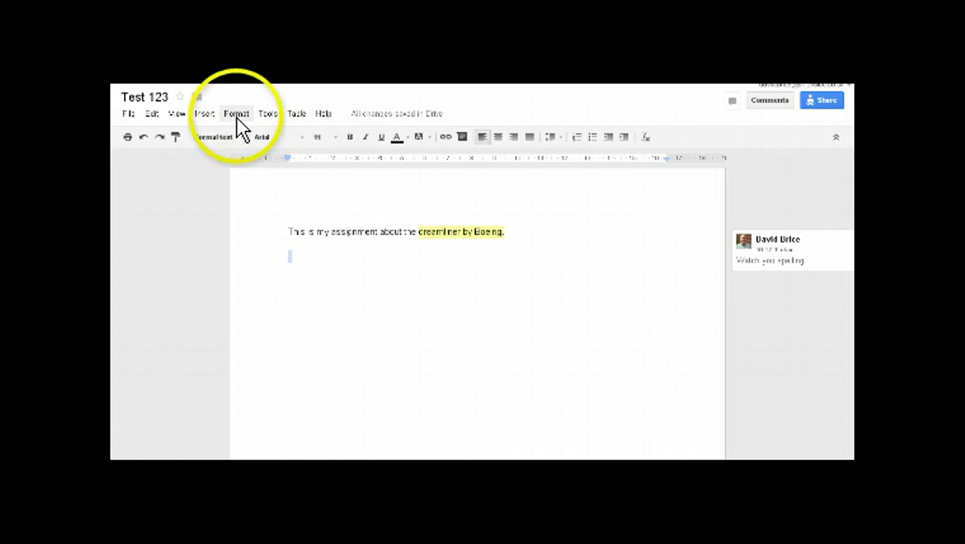
# Use the Insert menu, then place the caret after 'aircraft' in the new sentence
pyautogui.click(205, 115)
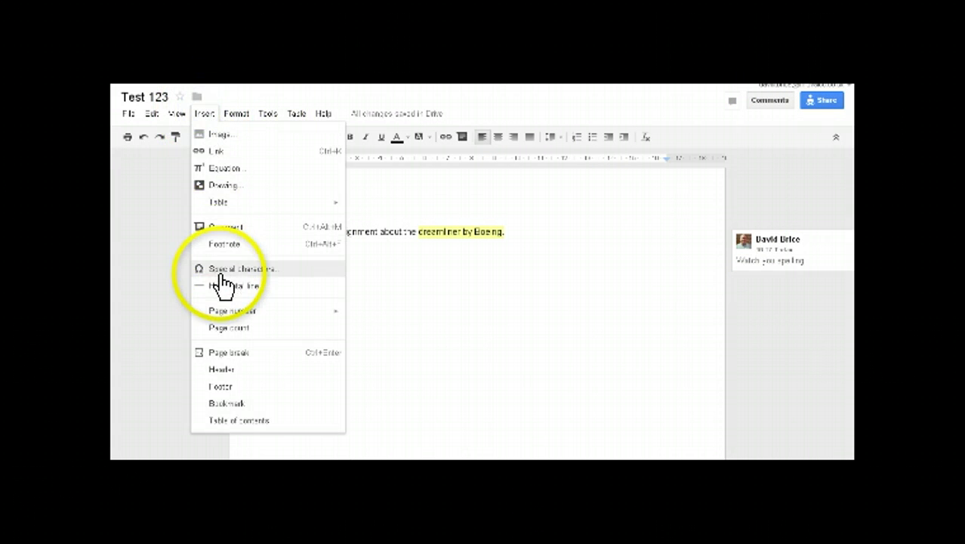
pyautogui.click(229, 228)
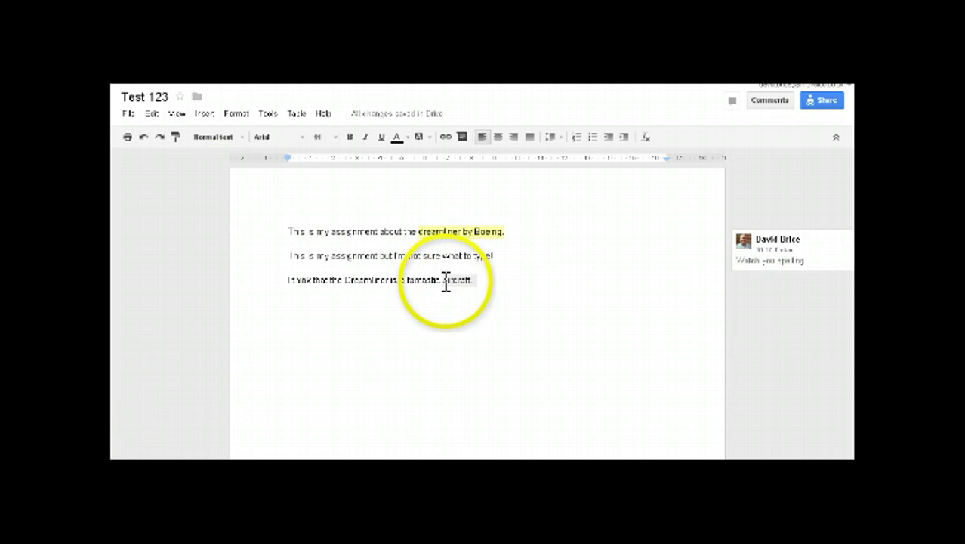
pyautogui.click(442, 281)
pyautogui.click(481, 279)
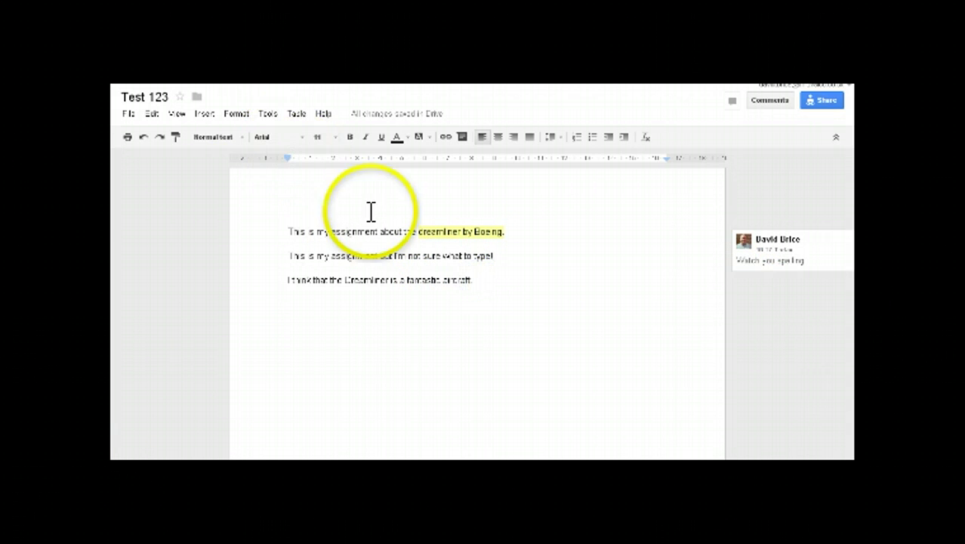
# Select 'aircraft' and post the comment 'Please expand on this', then return to the text
pyautogui.doubleClick(452, 278)
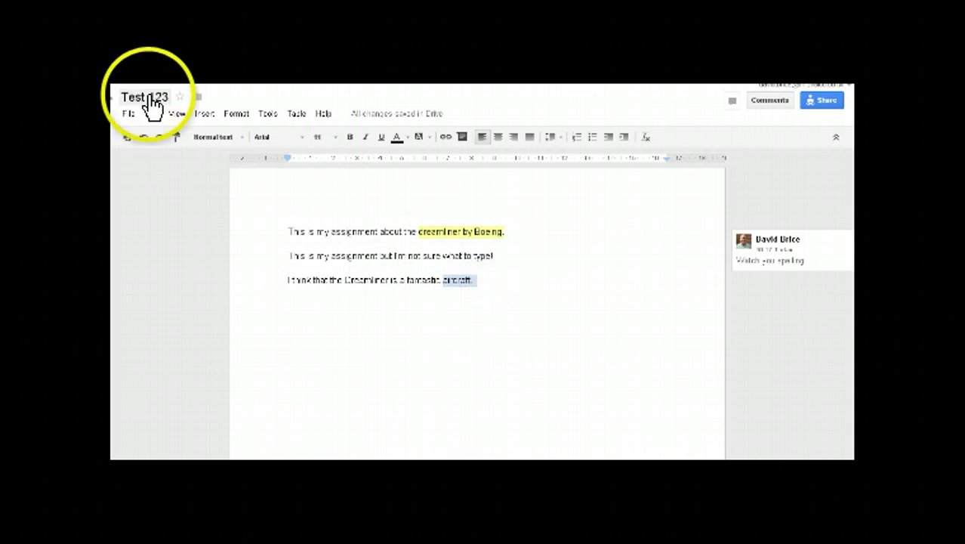
pyautogui.click(204, 115)
pyautogui.click(225, 228)
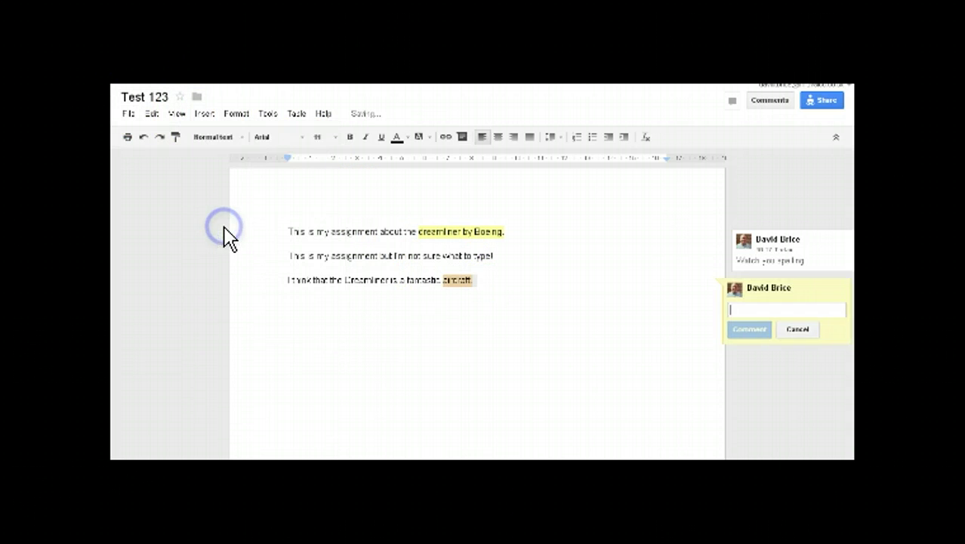
pyautogui.click(737, 307)
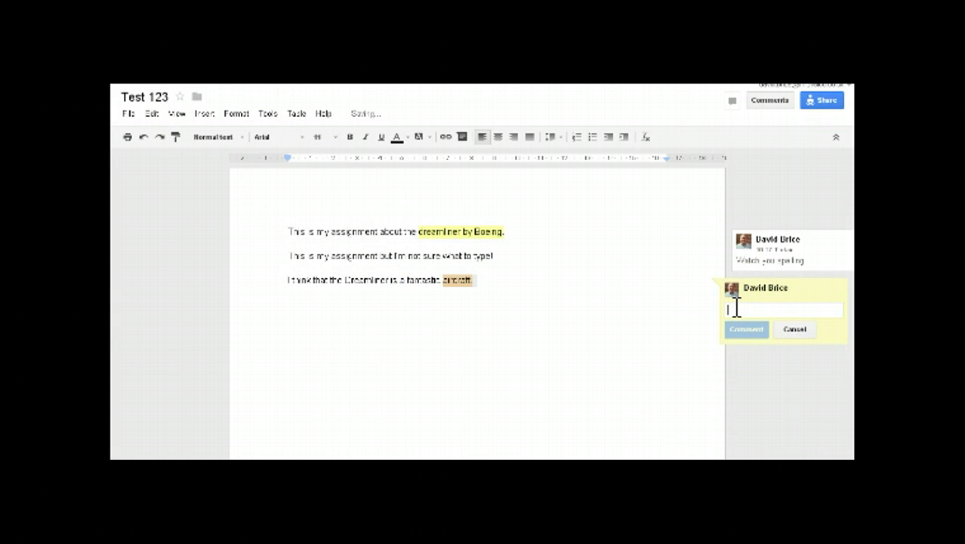
pyautogui.write('Please')
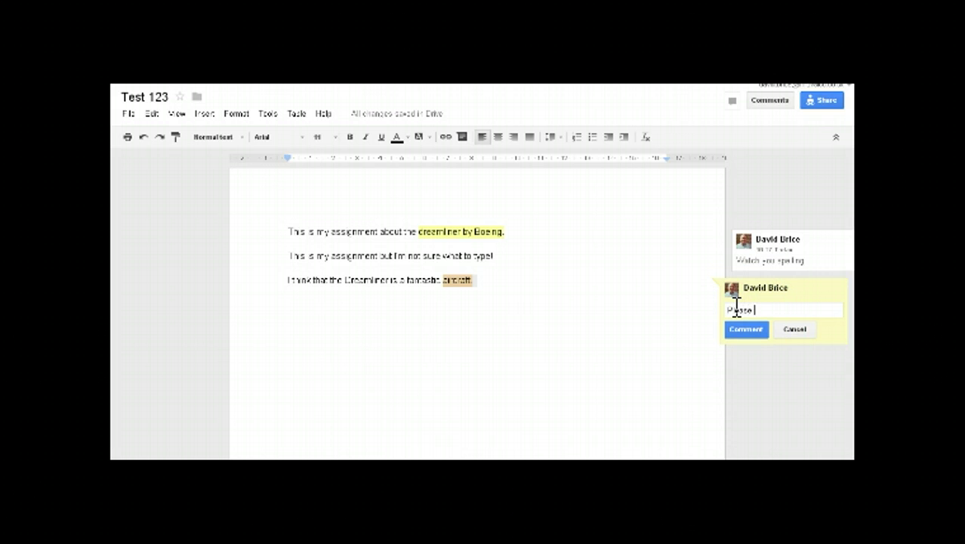
pyautogui.write(' expand')
pyautogui.press('BackSpace')
pyautogui.press('BackSpace')
pyautogui.press('BackSpace')
pyautogui.write('on')
pyautogui.click(744, 330)
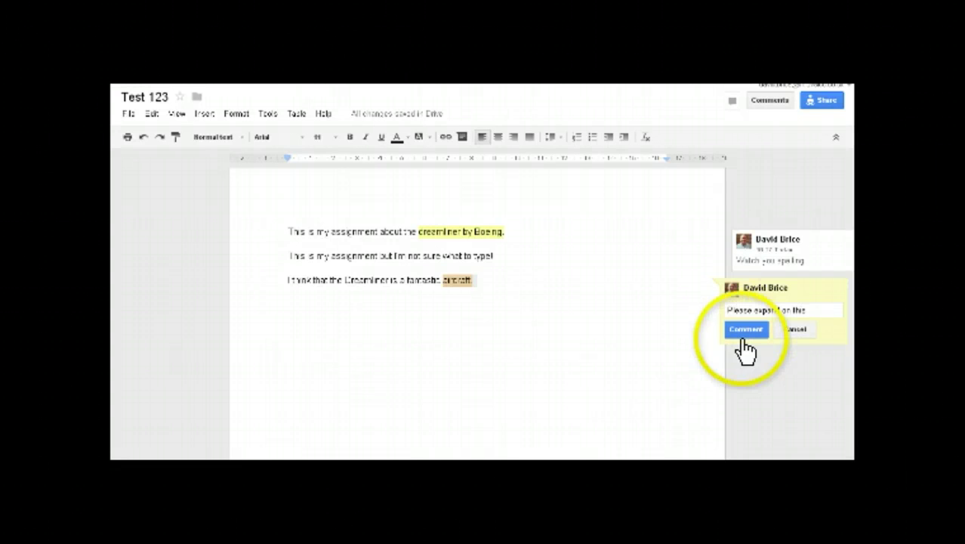
pyautogui.click(742, 336)
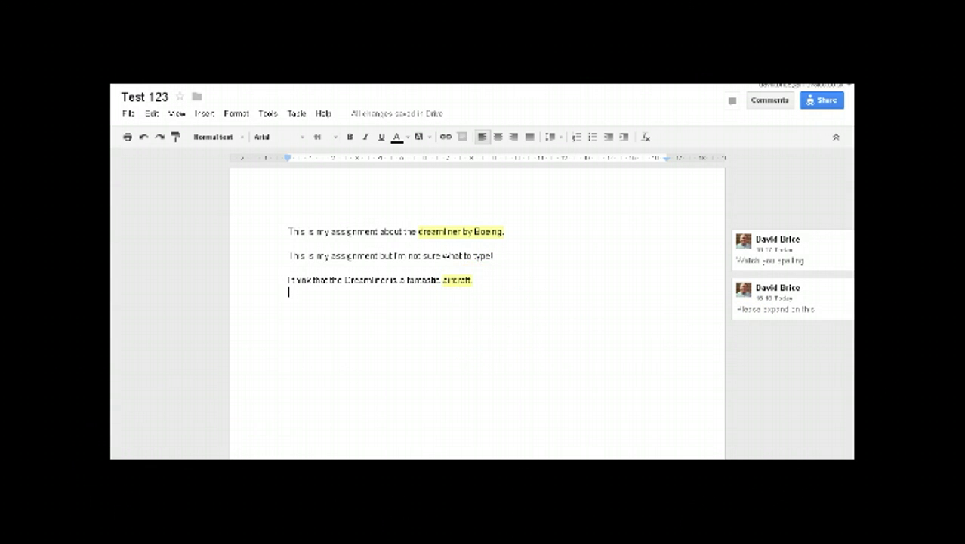
# Add an empty line below the 'fantastic aircraft.' sentence
pyautogui.press('Return')
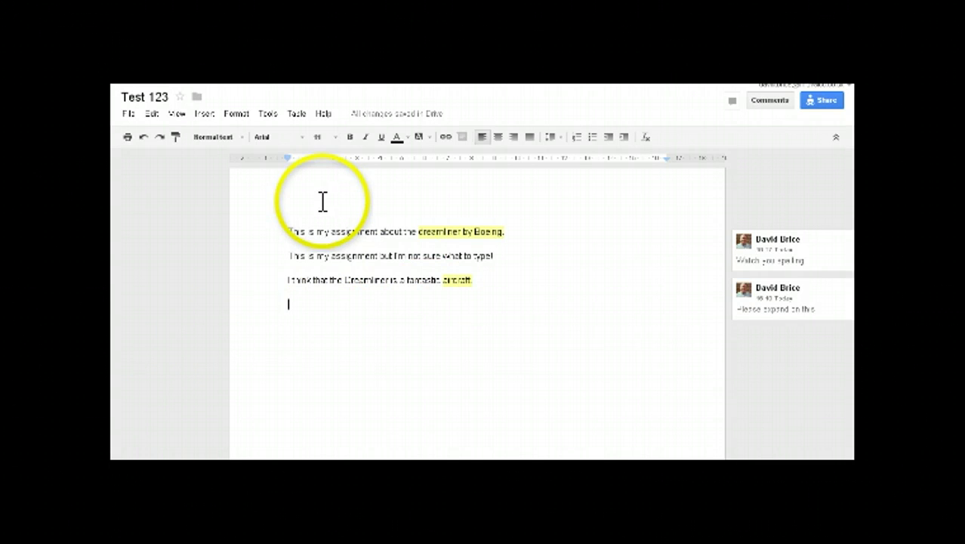
# Open Tools > Research and search for 'Dreamliner'
pyautogui.click(244, 137)
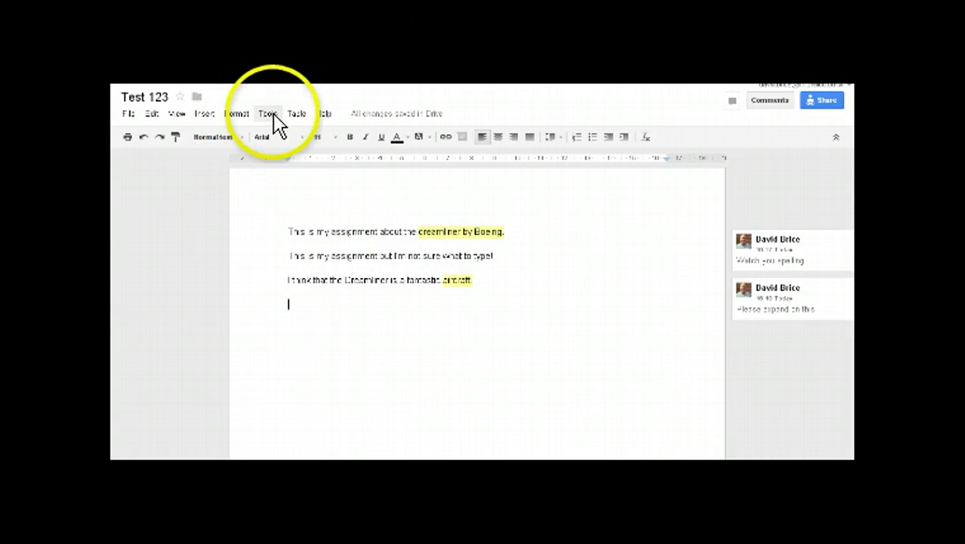
pyautogui.click(270, 113)
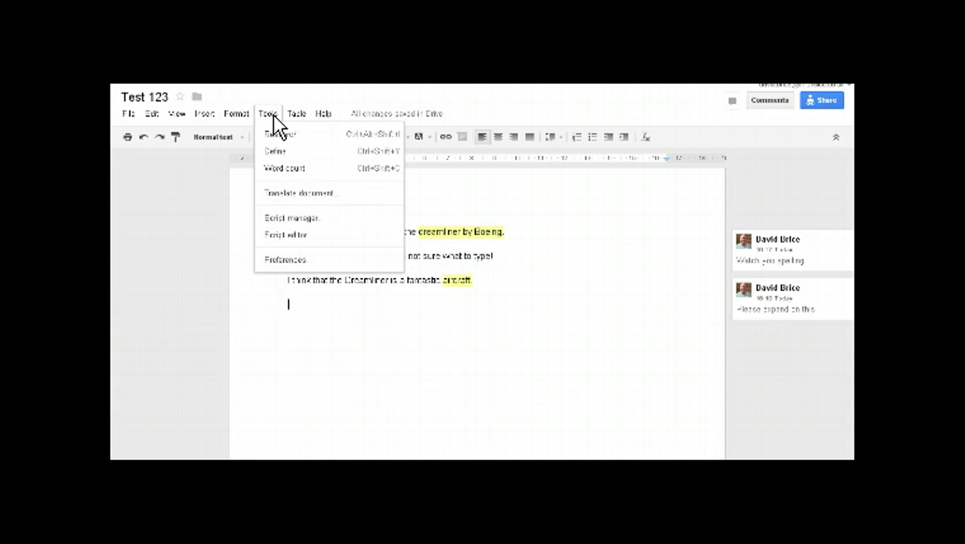
pyautogui.click(284, 133)
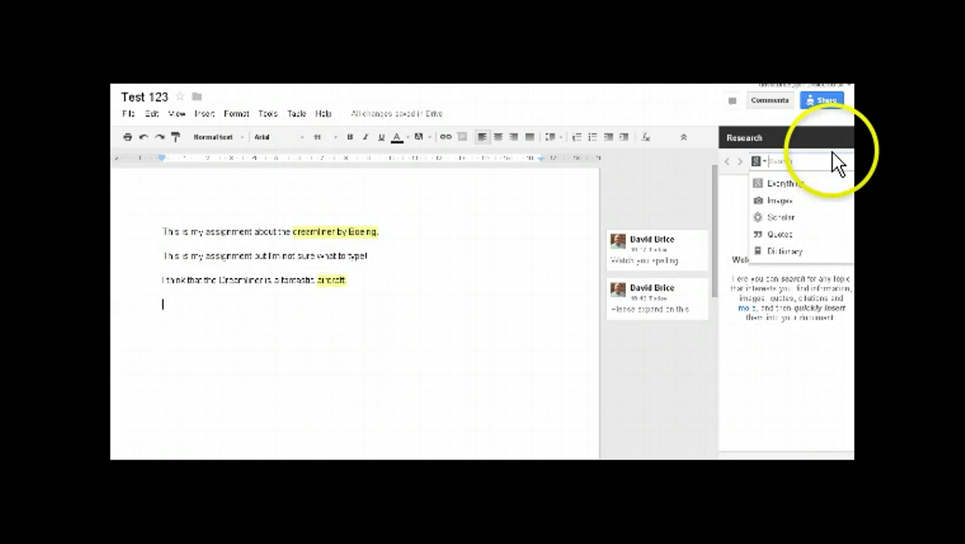
pyautogui.click(792, 160)
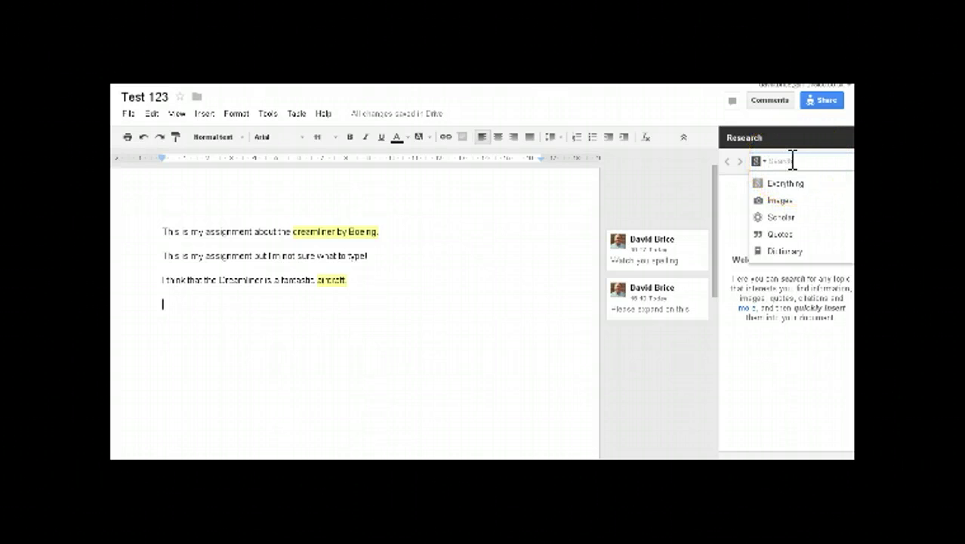
pyautogui.click(790, 160)
pyautogui.write('Dreamliner')
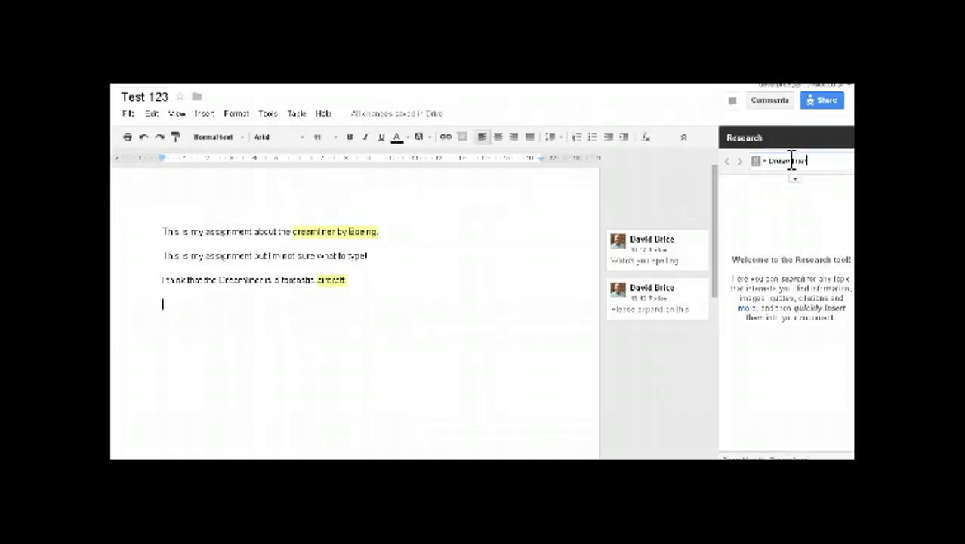
pyautogui.press('Return')
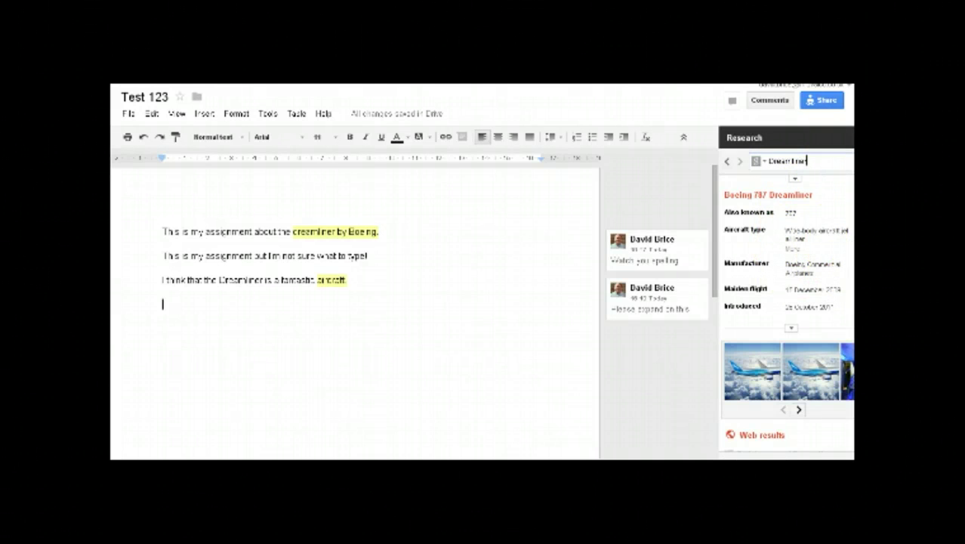
# Preview the Boeing 787 Dreamliner Home result, close it, and return to the empty line
pyautogui.scroll(-3, 787, 329)
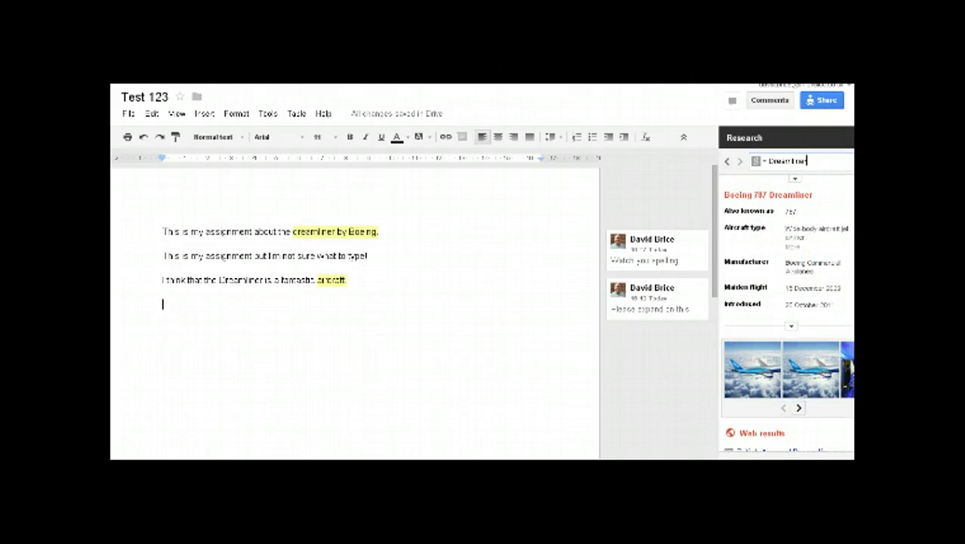
pyautogui.scroll(-2, 787, 329)
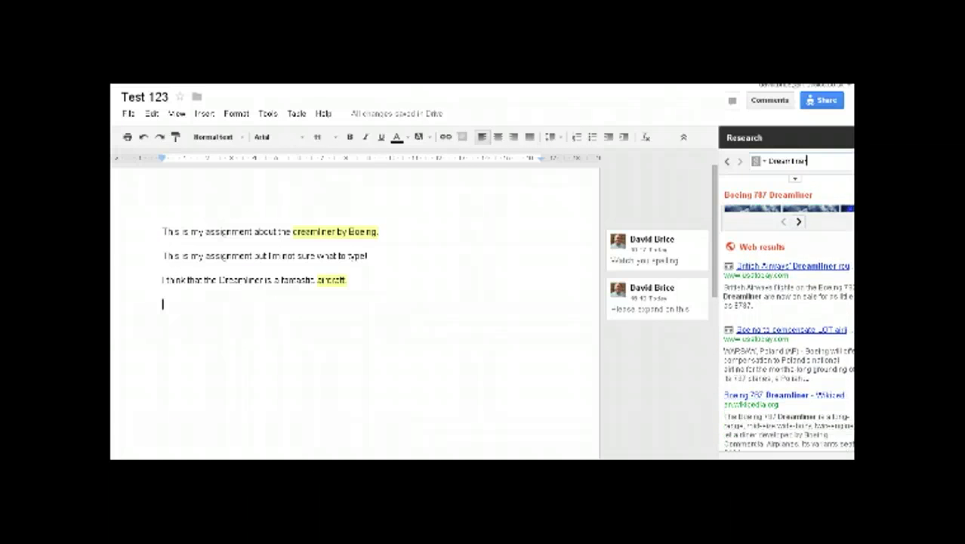
pyautogui.scroll(-3, 787, 329)
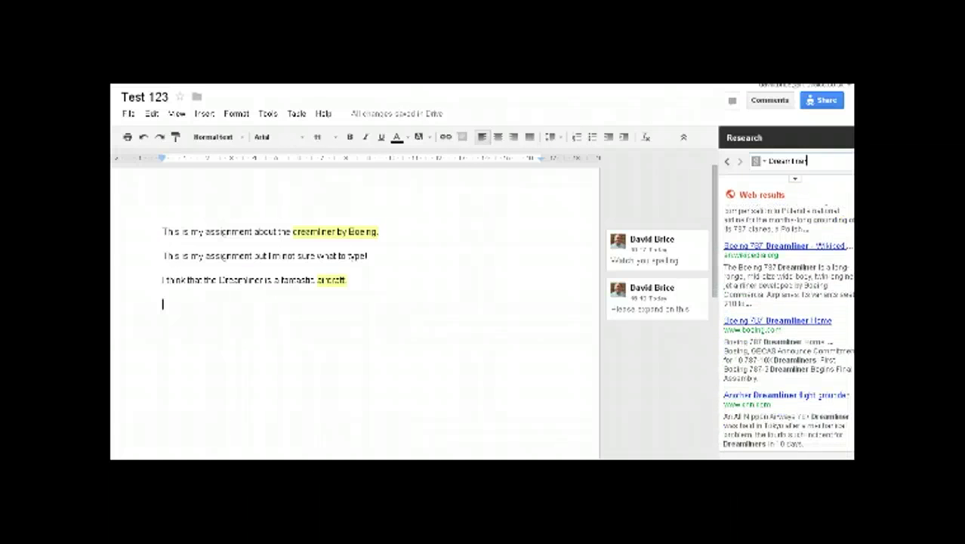
pyautogui.moveTo(746, 259)
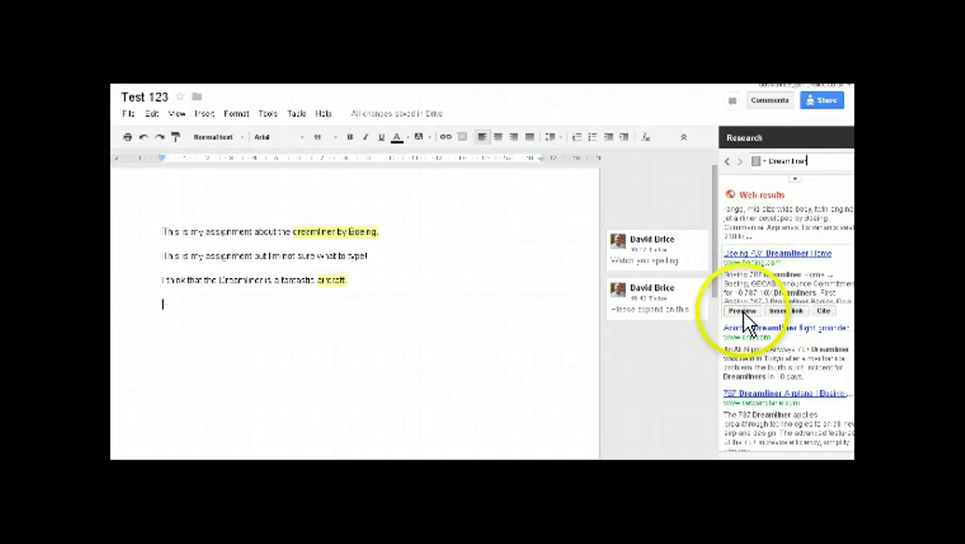
pyautogui.click(743, 312)
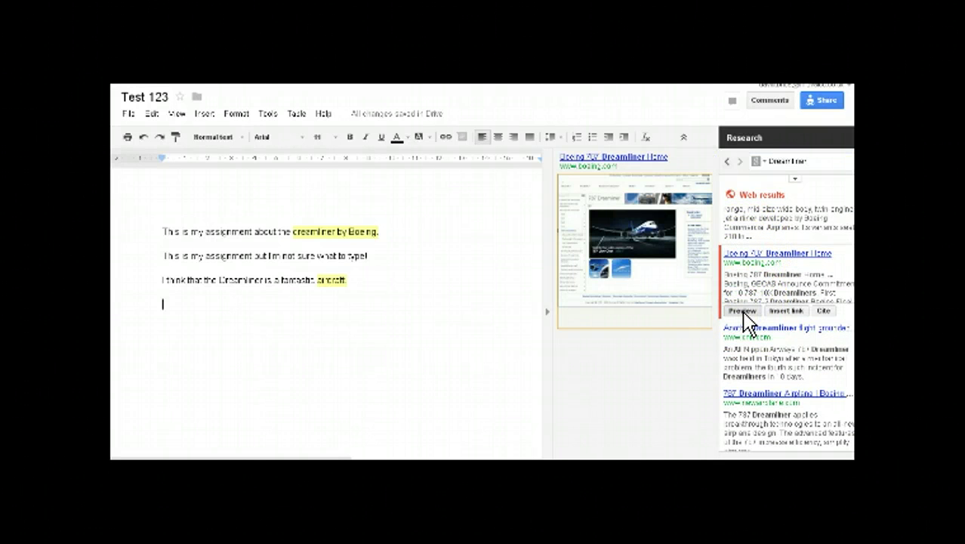
pyautogui.click(545, 312)
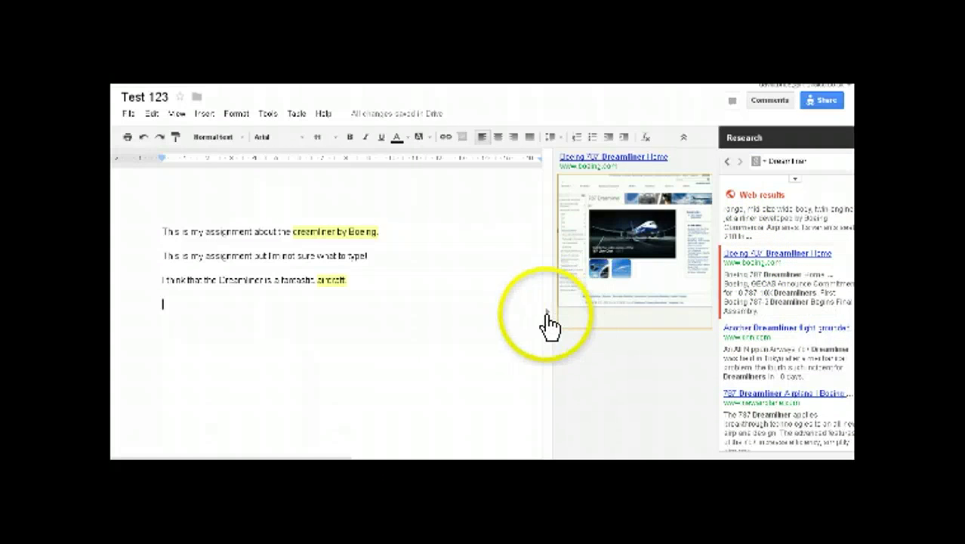
pyautogui.click(786, 316)
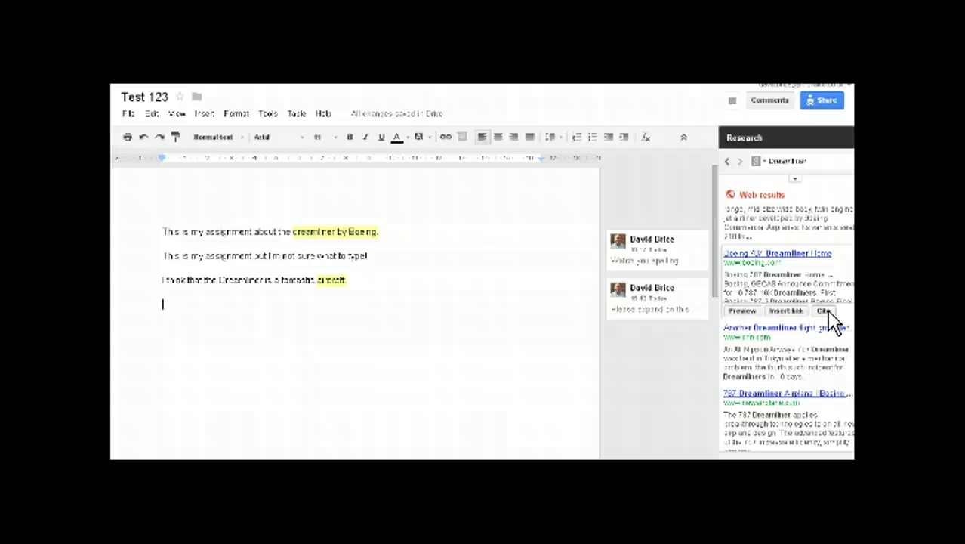
pyautogui.click(151, 444)
# Close the Research panel and show the Responses spreadsheet, scrolled right to its Grade and Marked by columns
pyautogui.hotkey('ctrl', 'alt', 'shift', 'i')
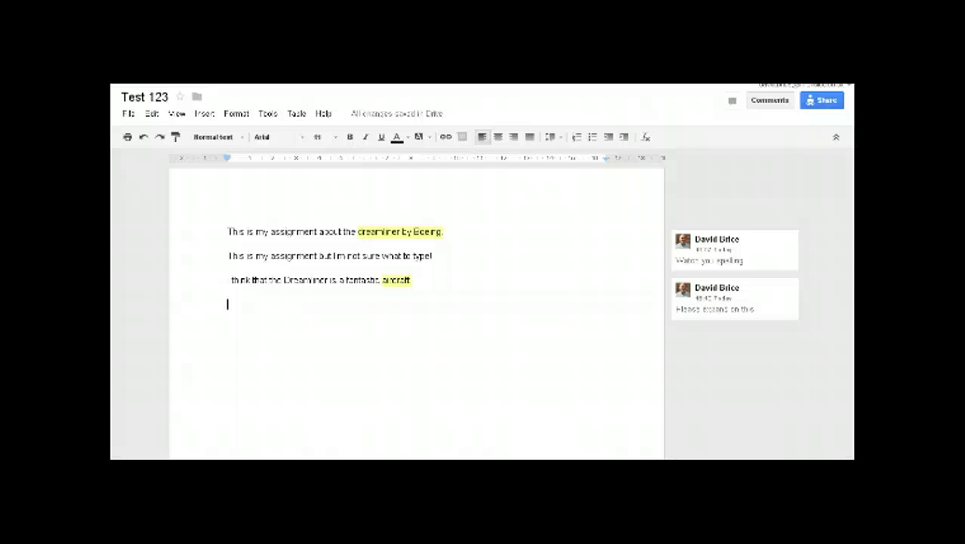
pyautogui.click(145, 91)
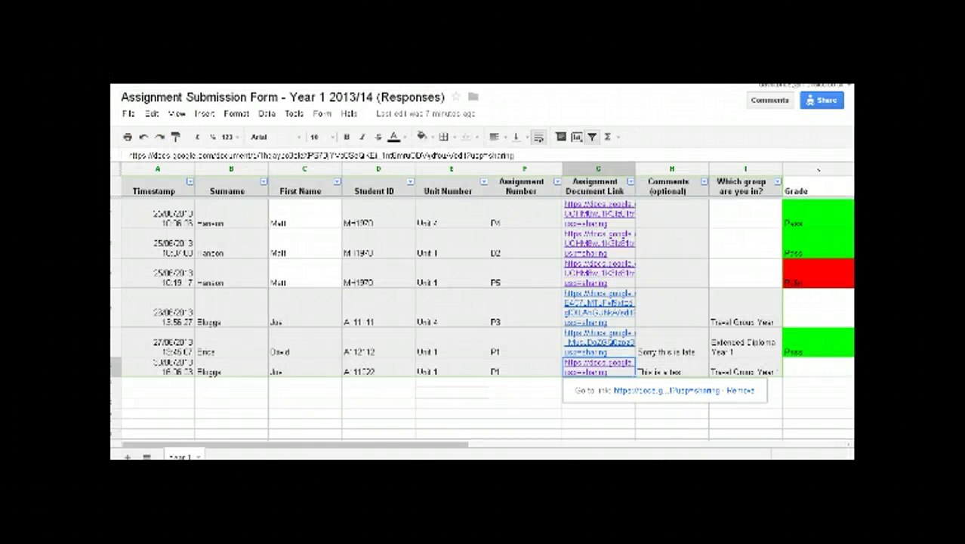
pyautogui.moveTo(431, 445); pyautogui.dragTo(507, 444)
# Enter 'Pass' in the last row's Grade cell and the marker's initials in its Marked by cell
pyautogui.click(657, 370)
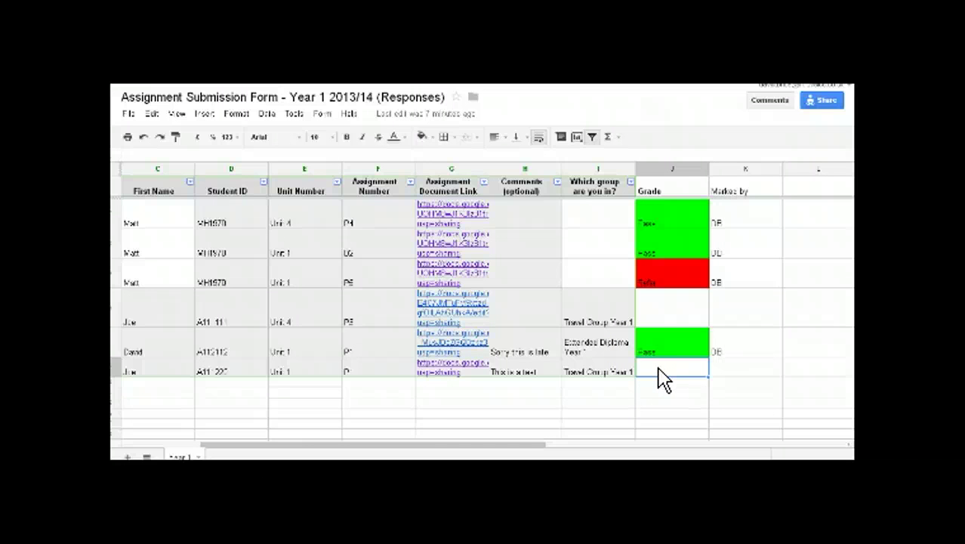
pyautogui.write('P')
pyautogui.click(730, 369)
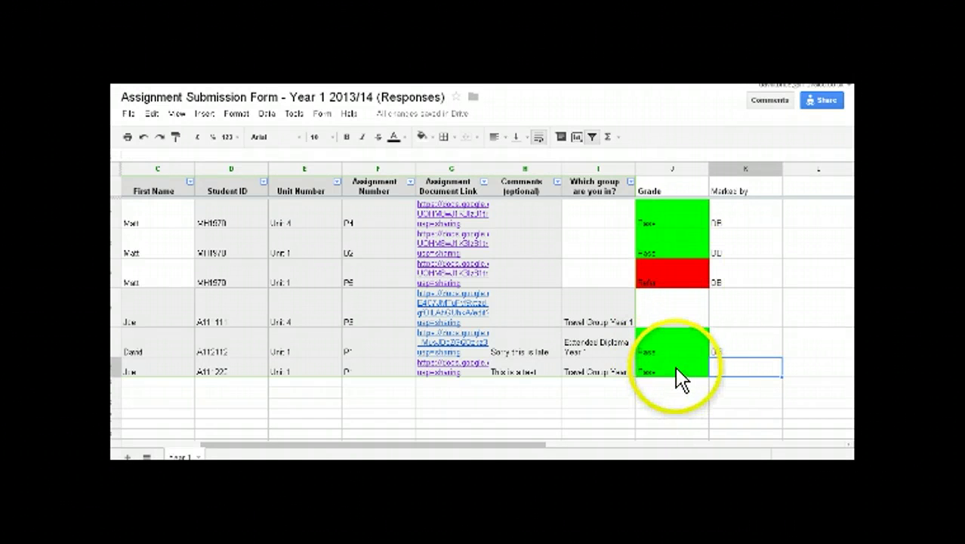
pyautogui.write('DB')
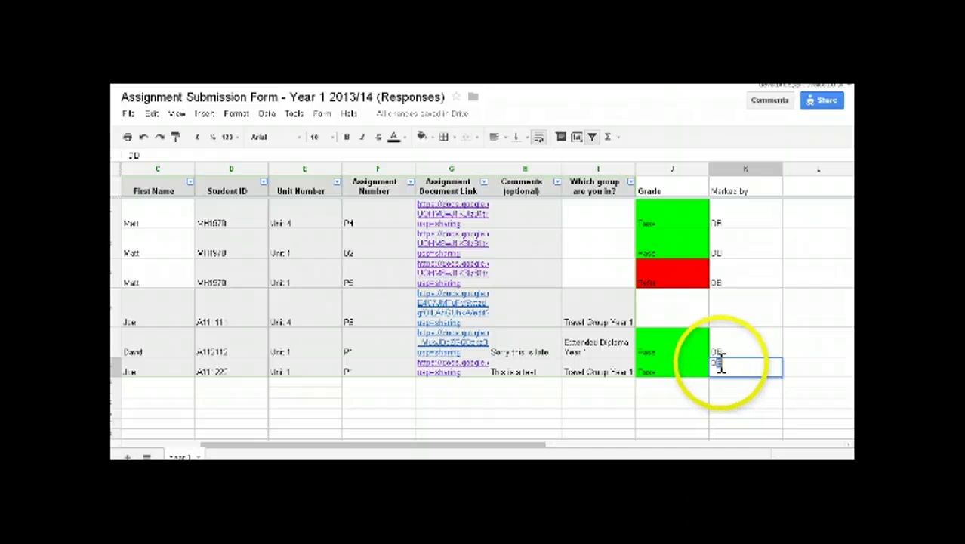